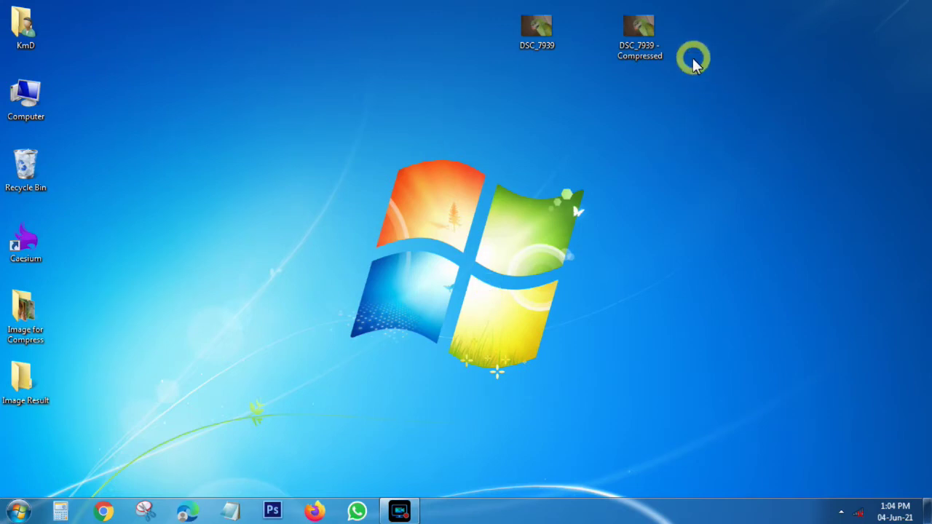
Compare the file properties of DSC_7939 (3.72 MB) and DSC_7939 - Compressed (626 KB)
right_click(543, 44)
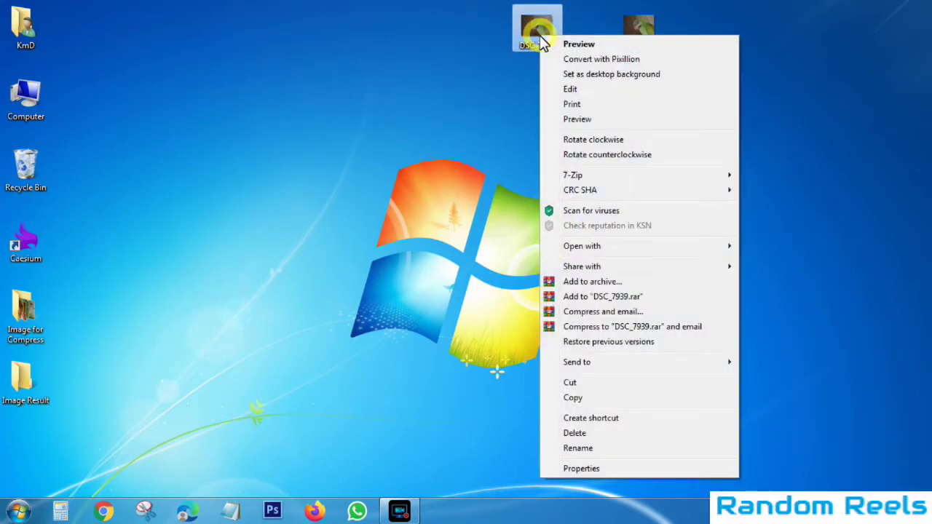
click(580, 467)
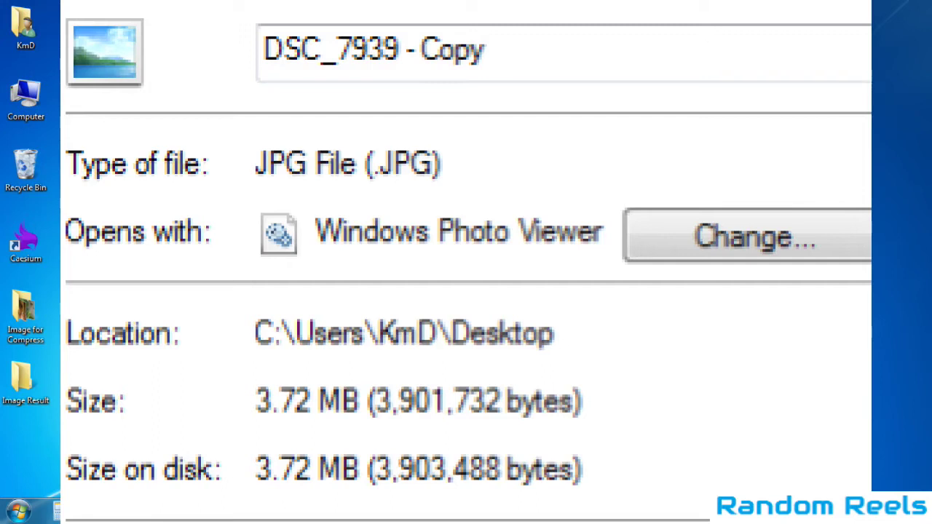
click(619, 66)
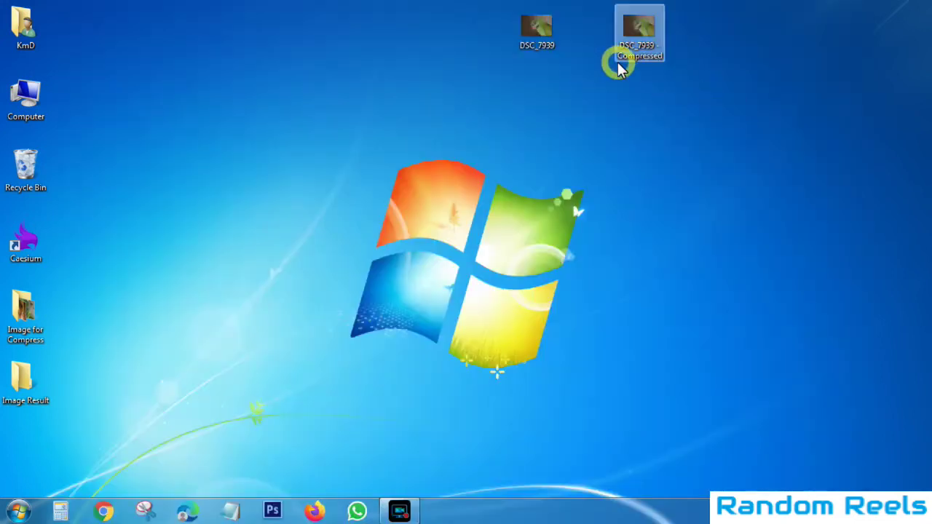
right_click(647, 36)
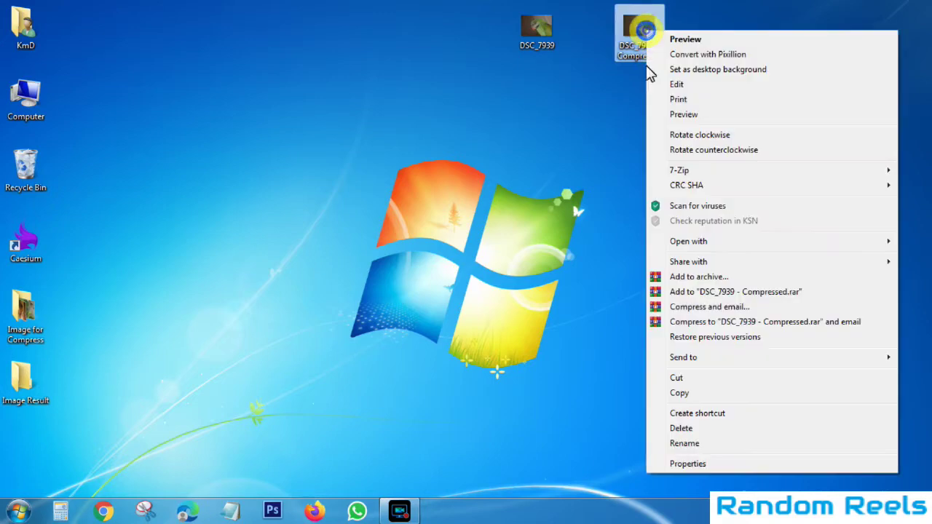
click(688, 464)
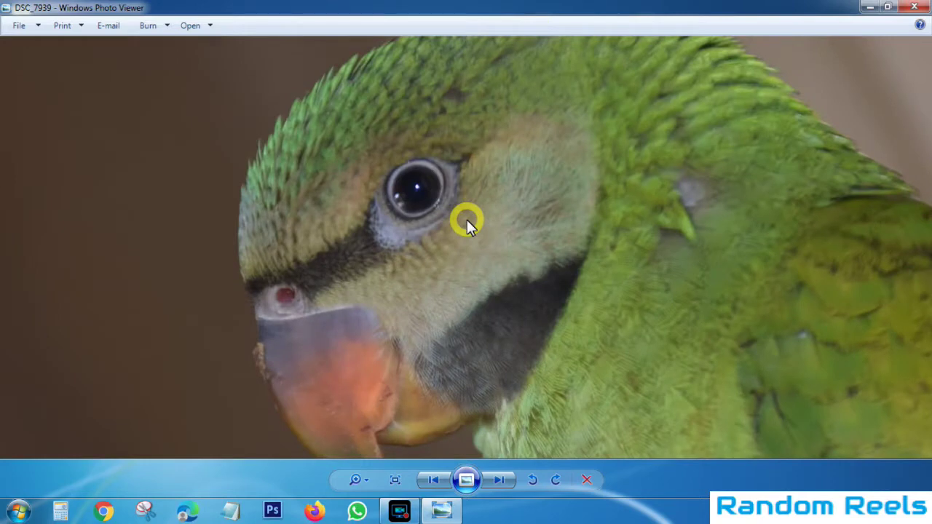
Close the original DSC_7939, then zoom into the DSC_7939 - Compressed copy and close it
scroll(467, 220, down, 4)
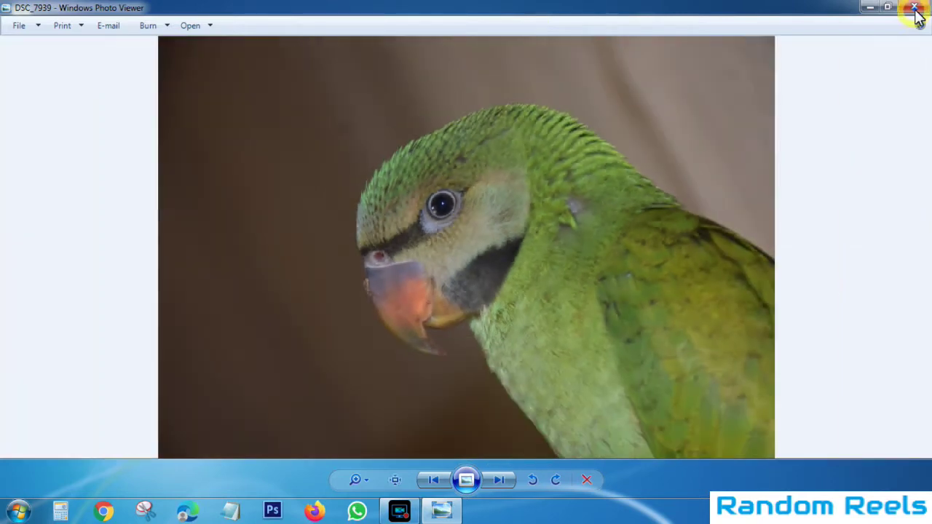
click(914, 6)
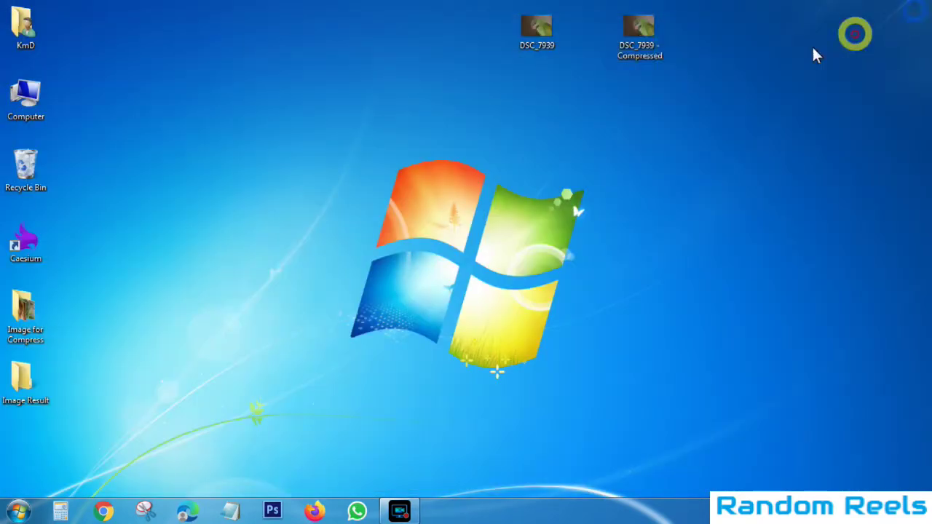
double_click(641, 45)
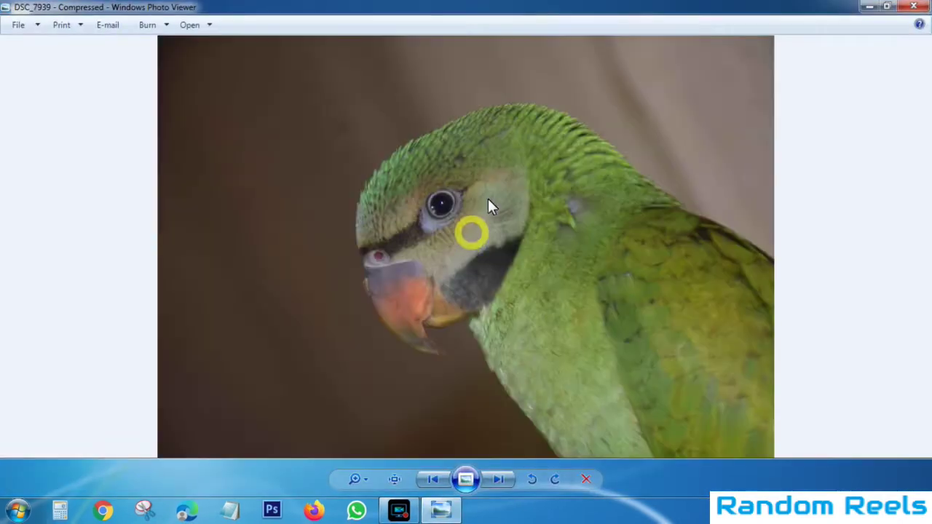
scroll(488, 197, up, 4)
scroll(488, 197, down, 4)
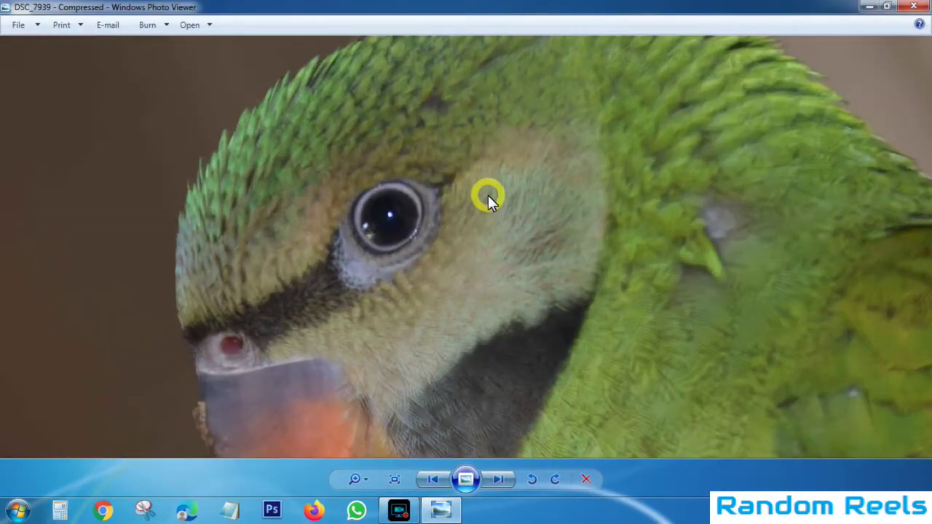
click(914, 6)
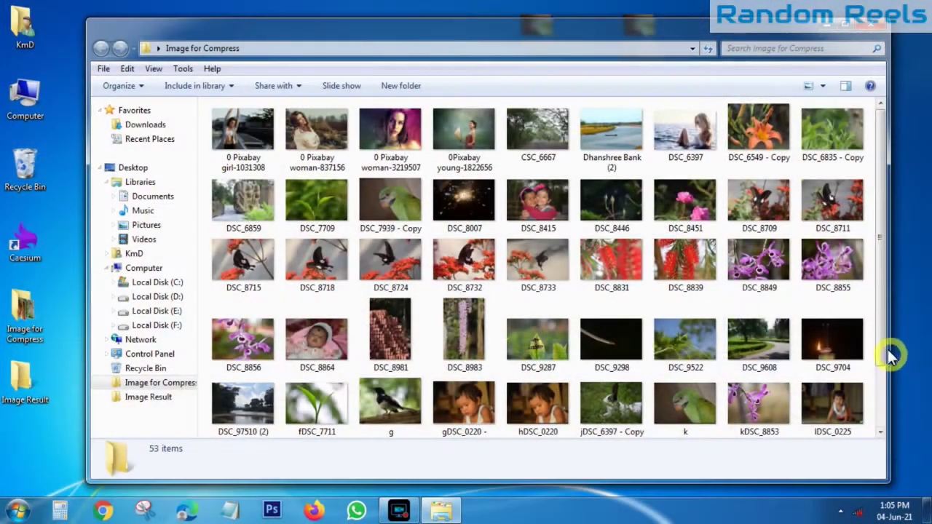
Select all 53 photos to see their 201 MB total, then open the first photo
drag(884, 348, 202, 32)
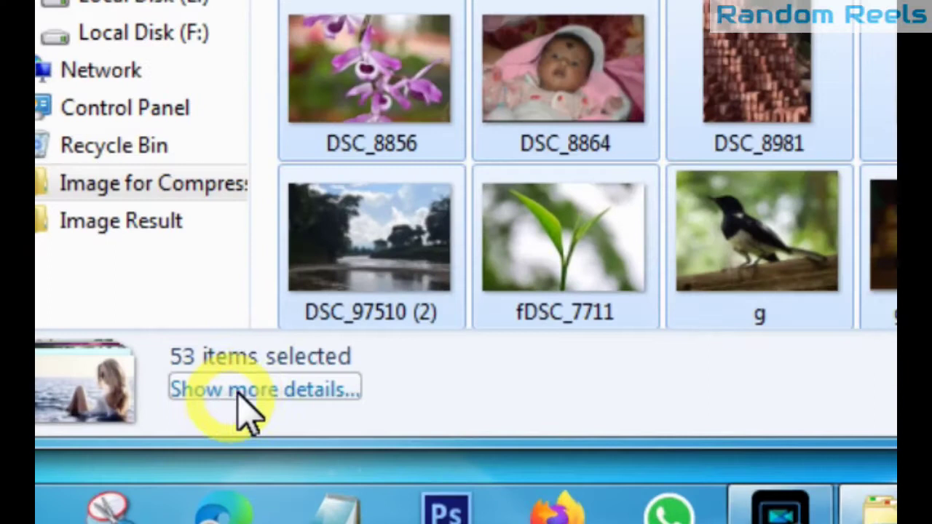
click(236, 415)
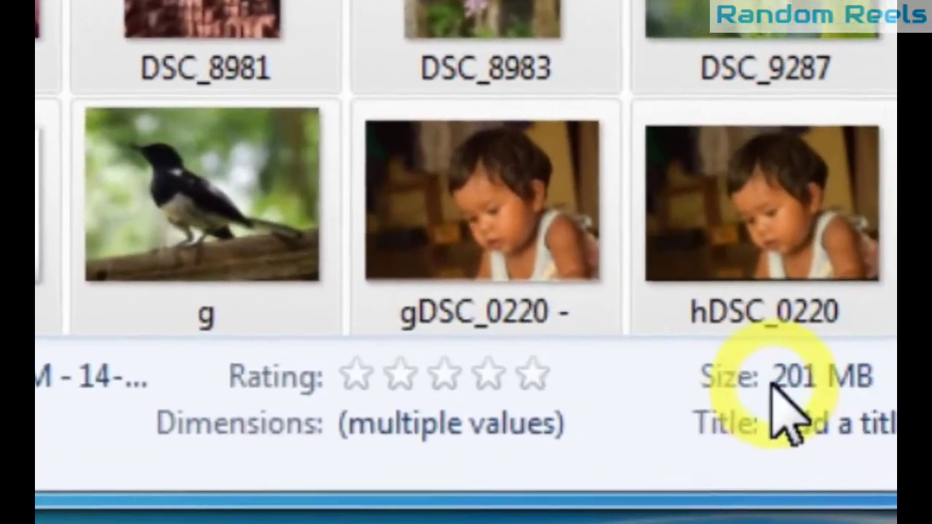
click(887, 370)
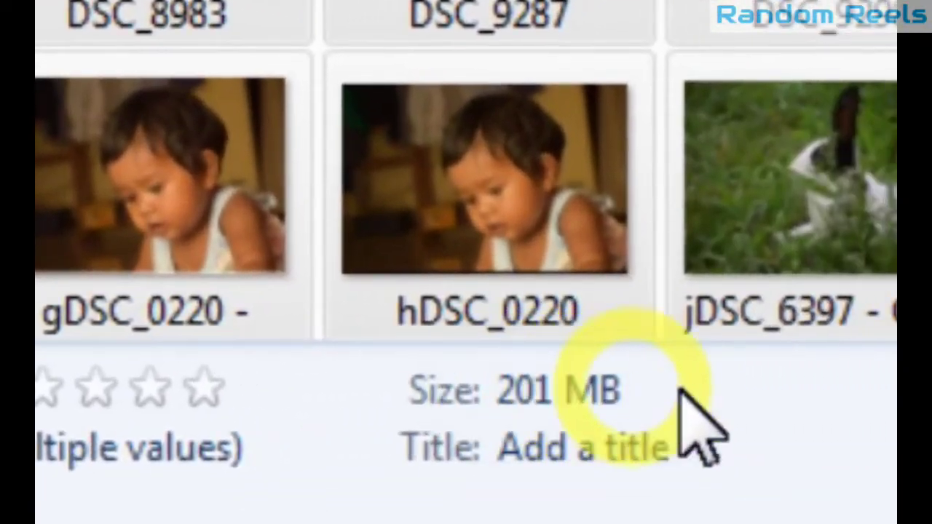
click(529, 389)
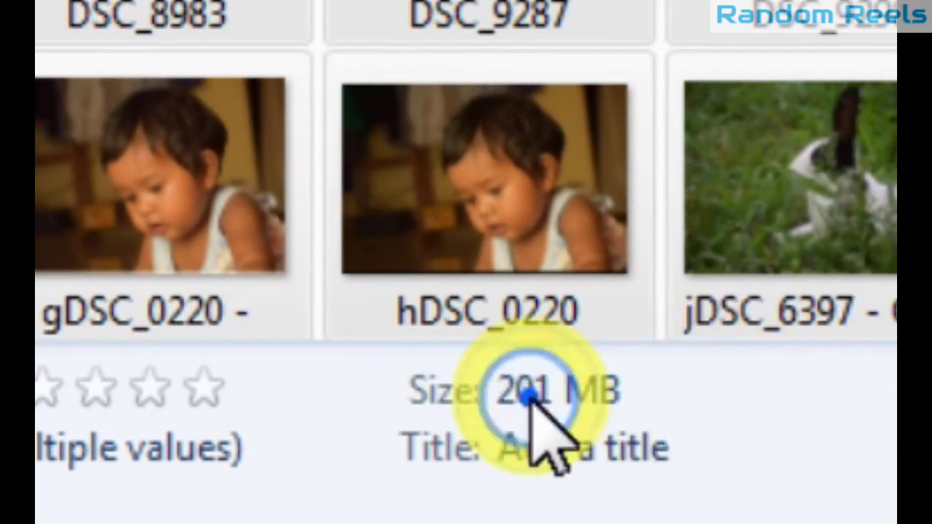
click(531, 390)
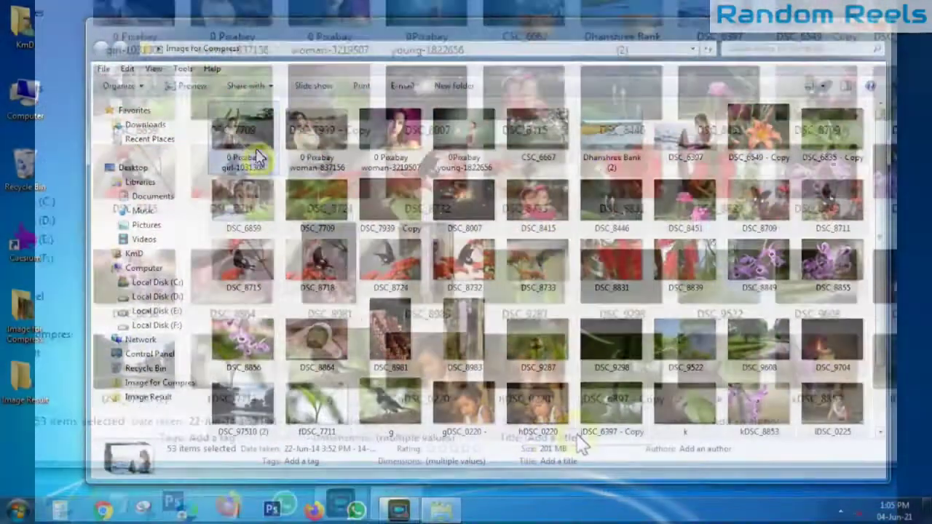
double_click(256, 150)
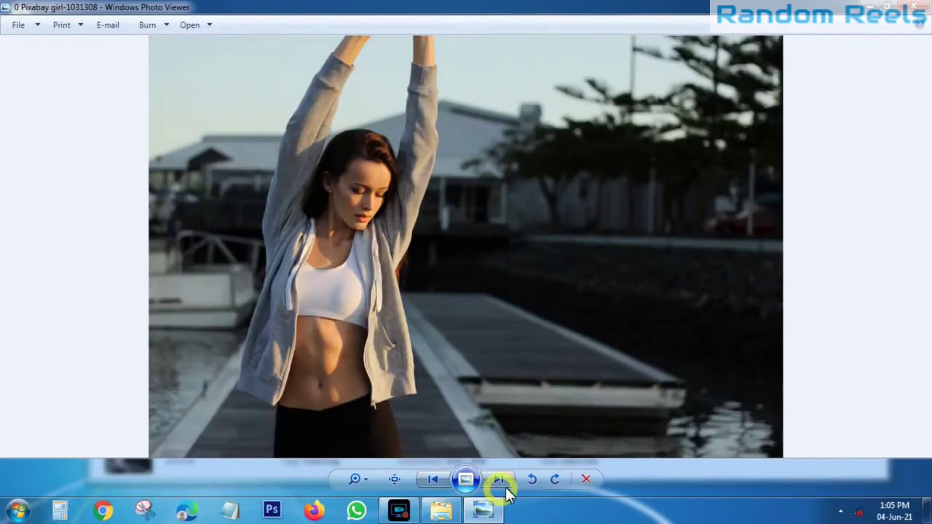
Step through nine original photos, then close Photo Viewer and the Image for Compress folder
click(501, 482)
click(500, 479)
click(500, 479)
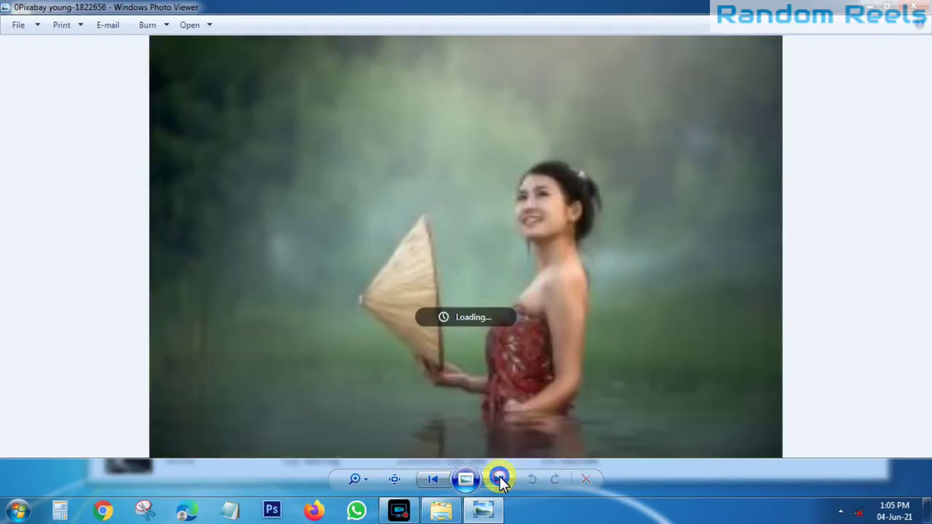
click(500, 479)
click(500, 480)
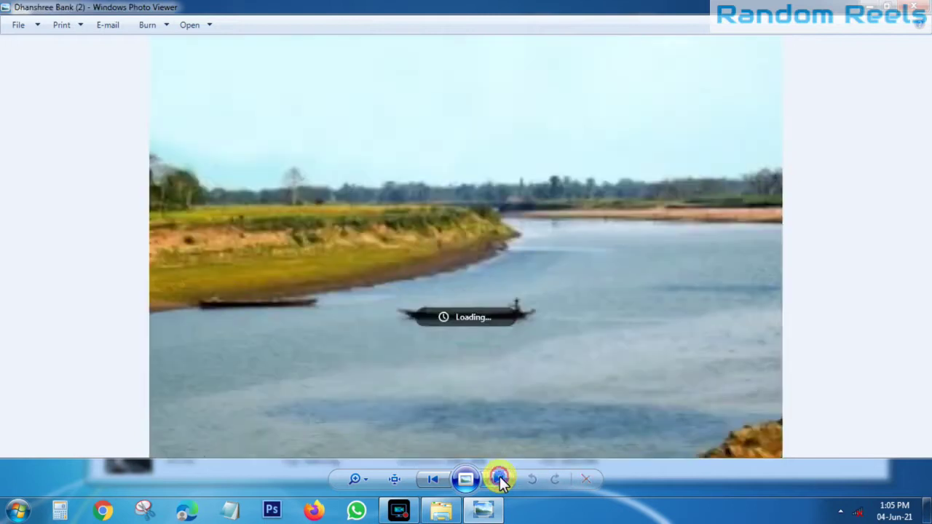
click(500, 479)
click(500, 480)
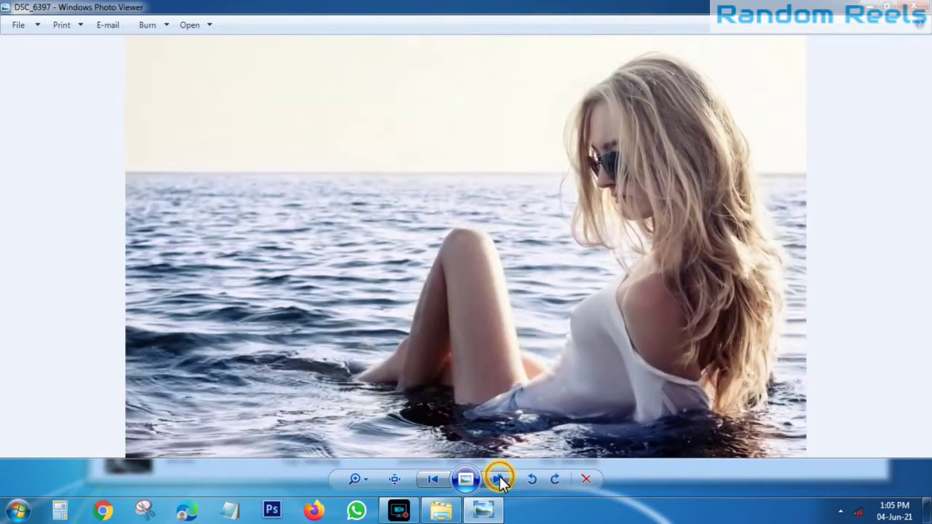
click(500, 480)
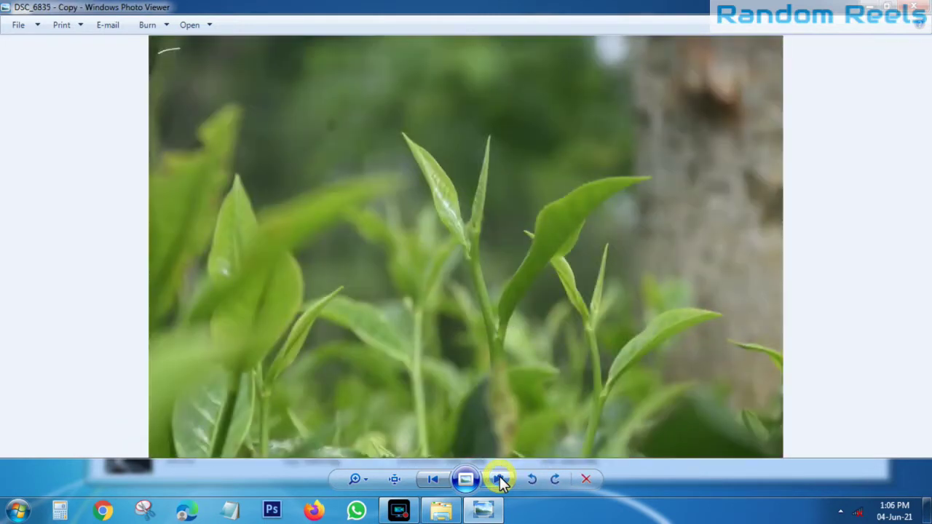
click(500, 479)
click(922, 10)
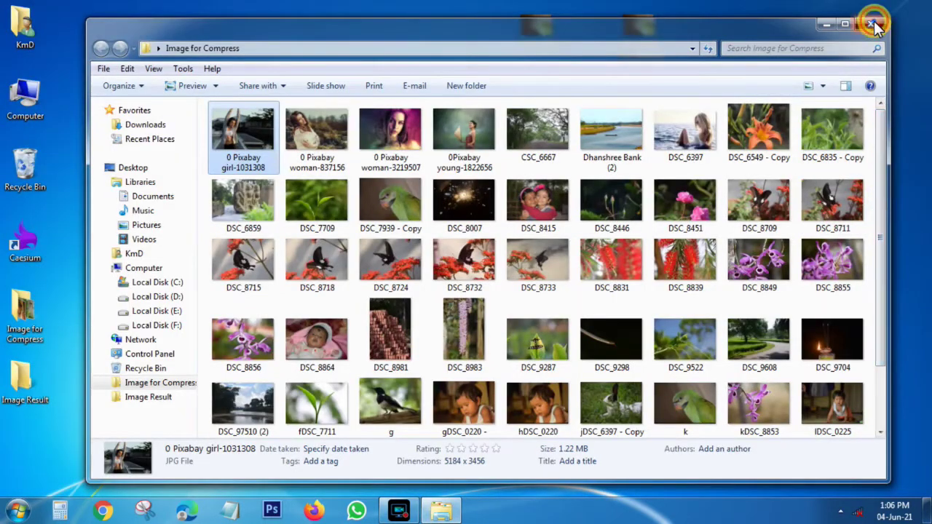
click(873, 25)
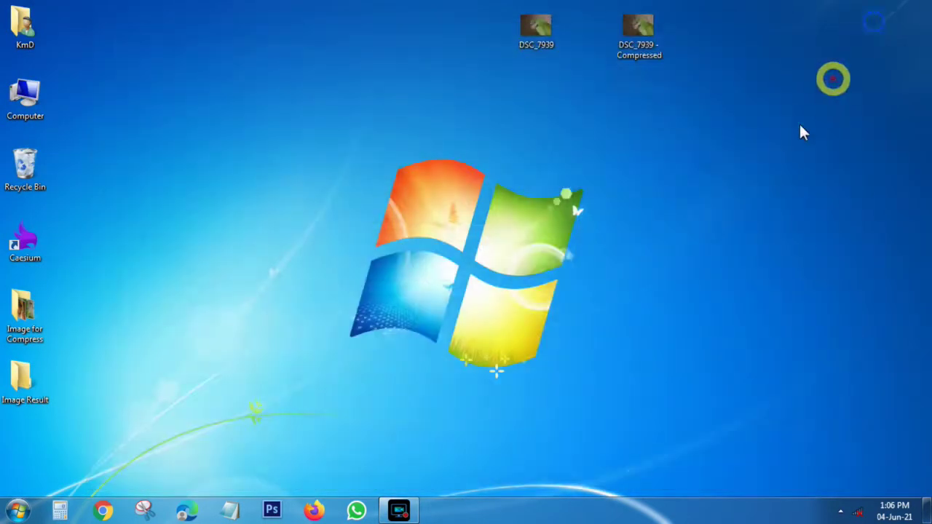
Open the Image Result folder to confirm it is empty, then close it
double_click(22, 385)
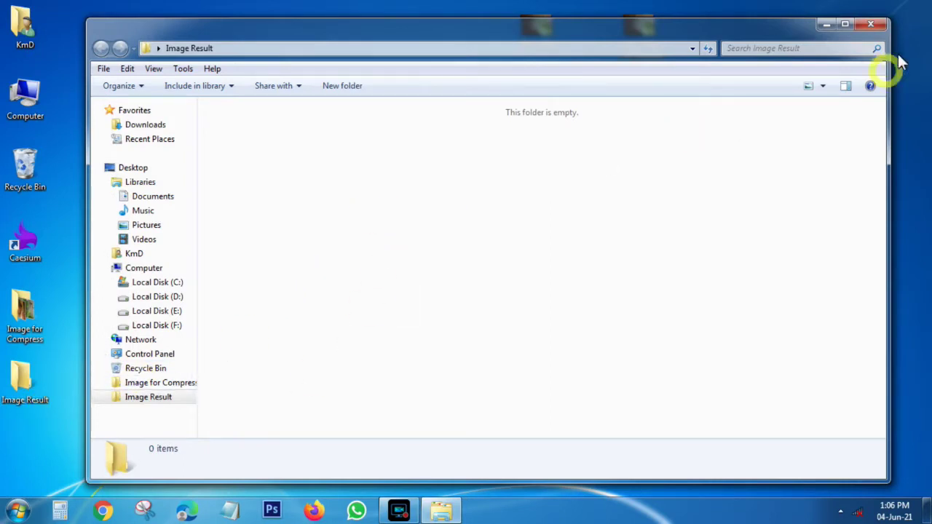
click(872, 26)
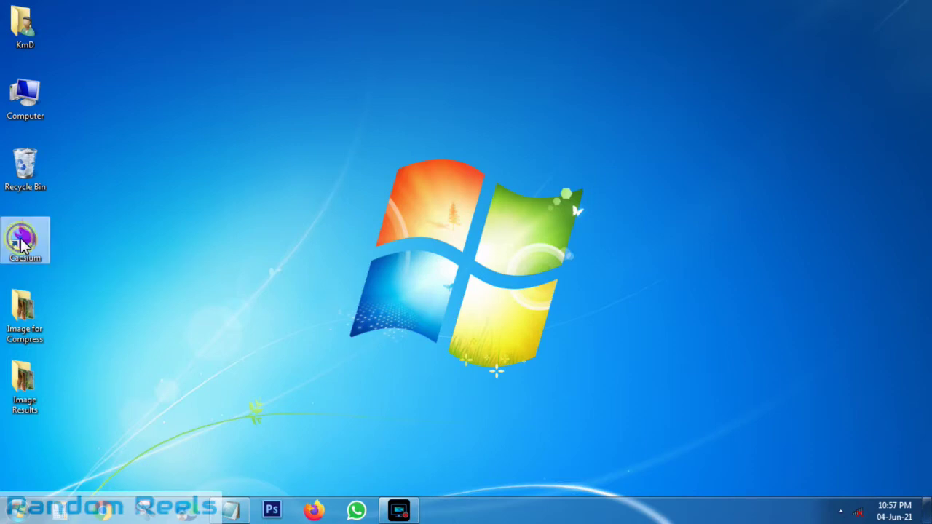
Bring up the context menu of the Caesium shortcut on the desktop
right_click(22, 244)
Launch Caesium Image Compressor and bring up its Add pictures file picker
click(54, 134)
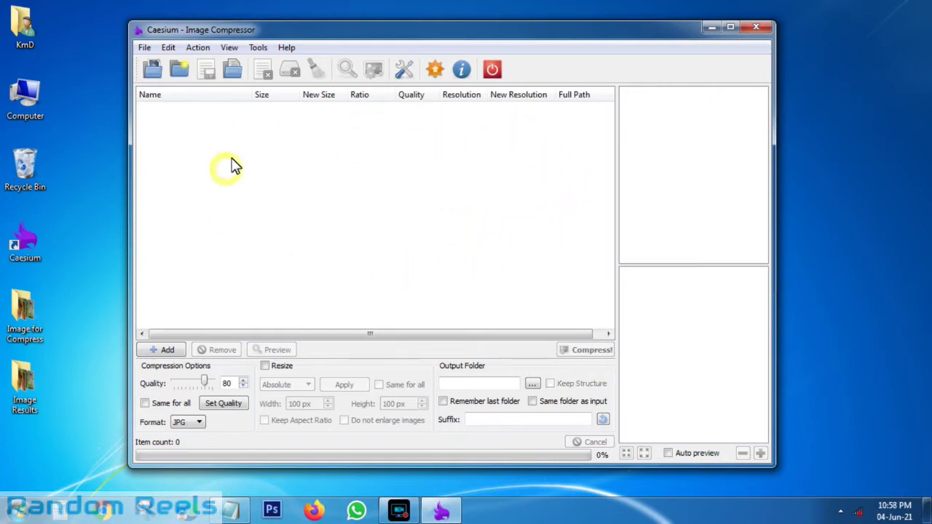
click(159, 72)
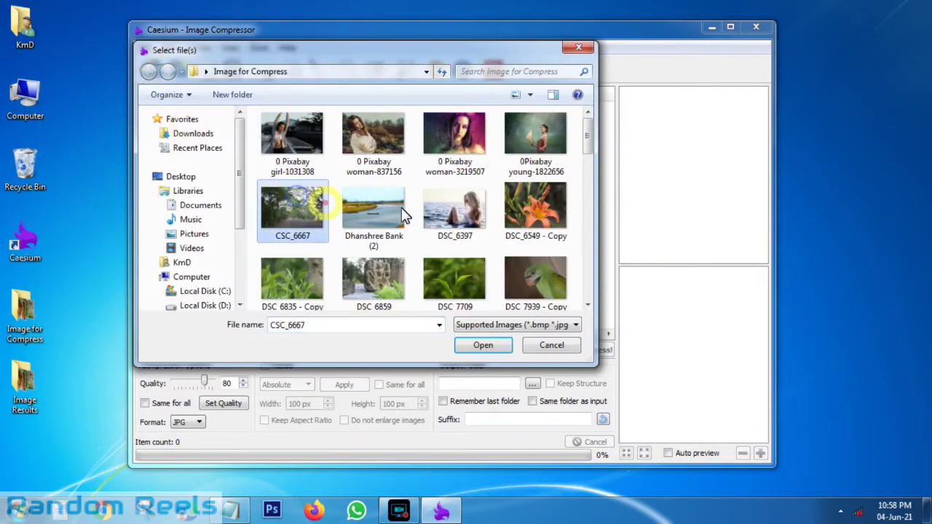
Load selected photos including DSC_6549 - Copy and DSC_6859, then clear the compression list
ctrl+click(550, 222)
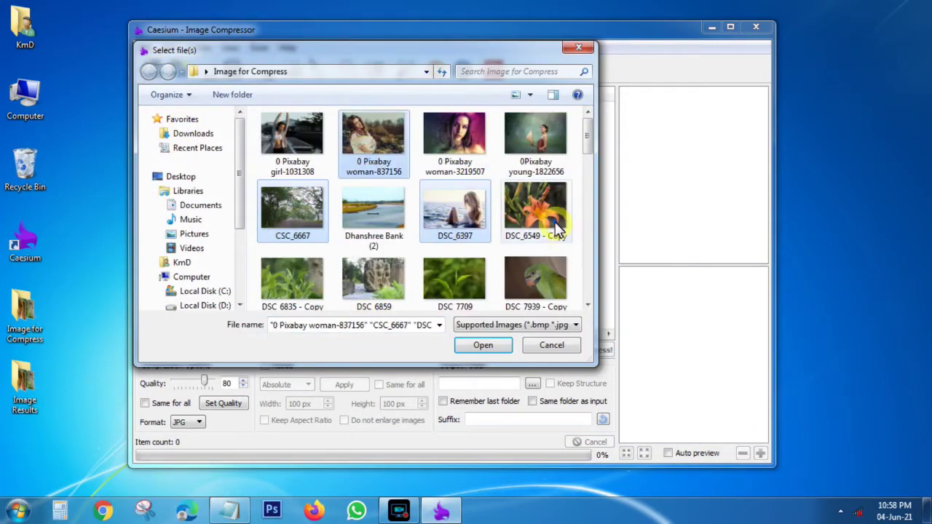
ctrl+click(365, 286)
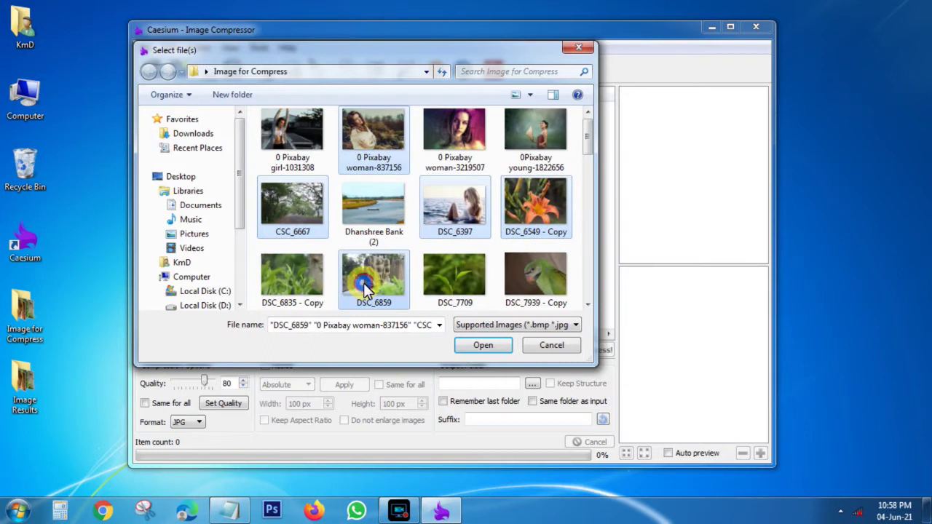
click(481, 346)
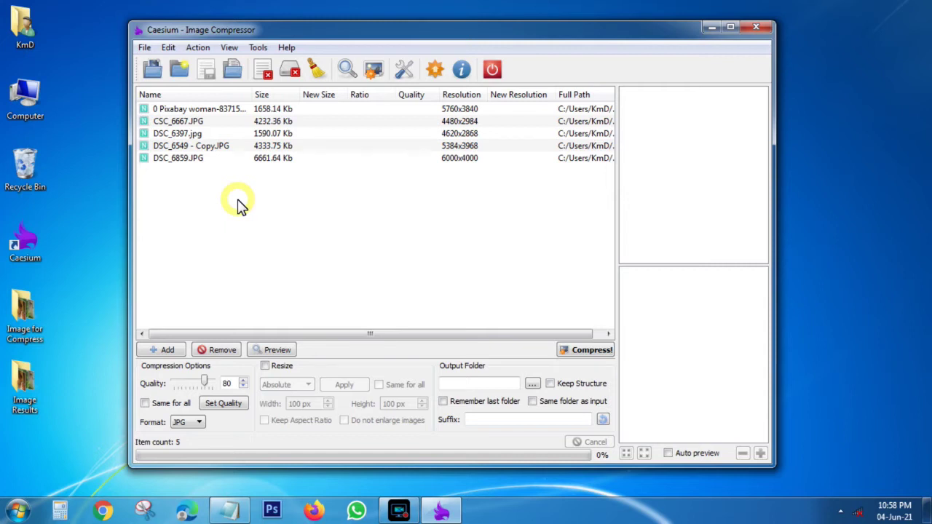
click(316, 71)
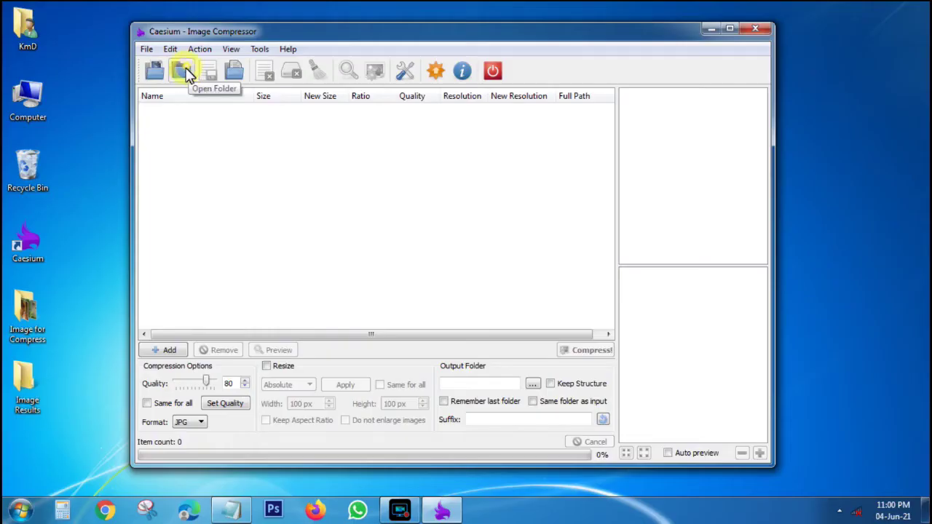
Add the Desktop > Image for Compress folder, loading all 53 photos into the list
click(185, 71)
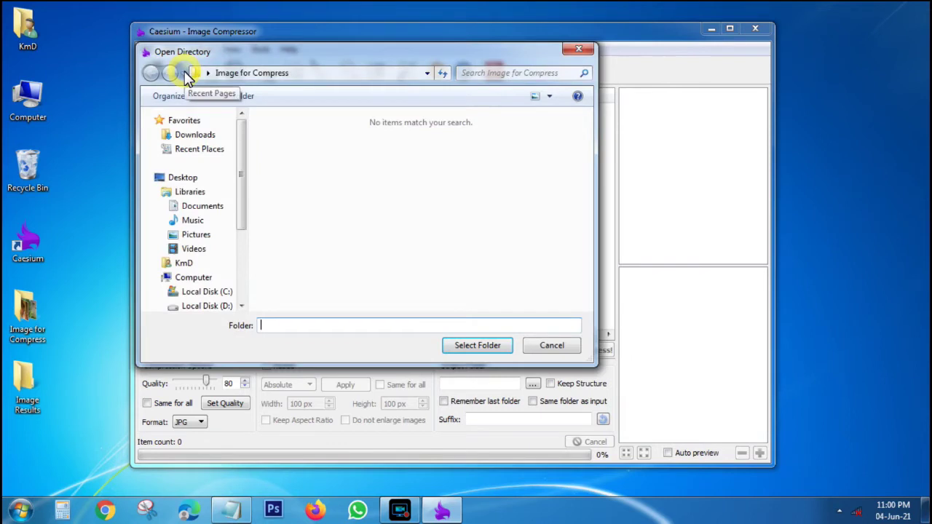
click(191, 193)
click(193, 207)
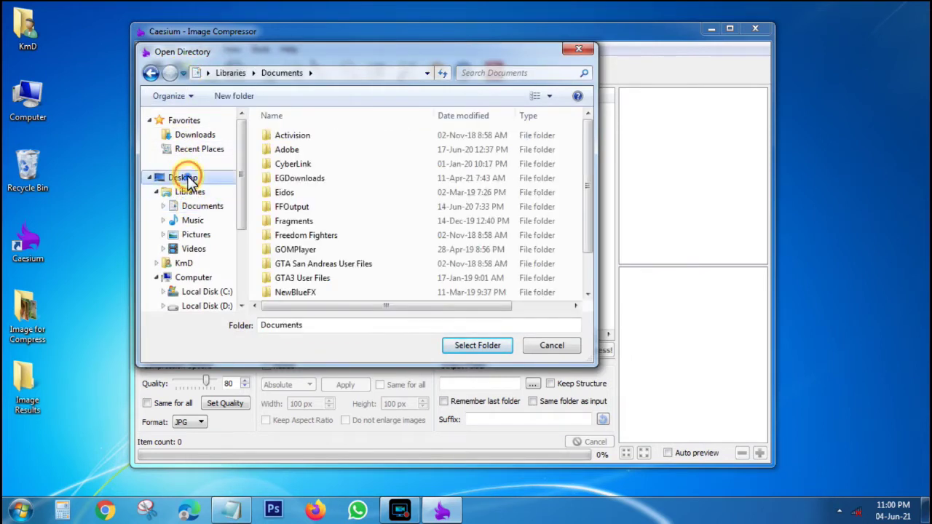
click(184, 179)
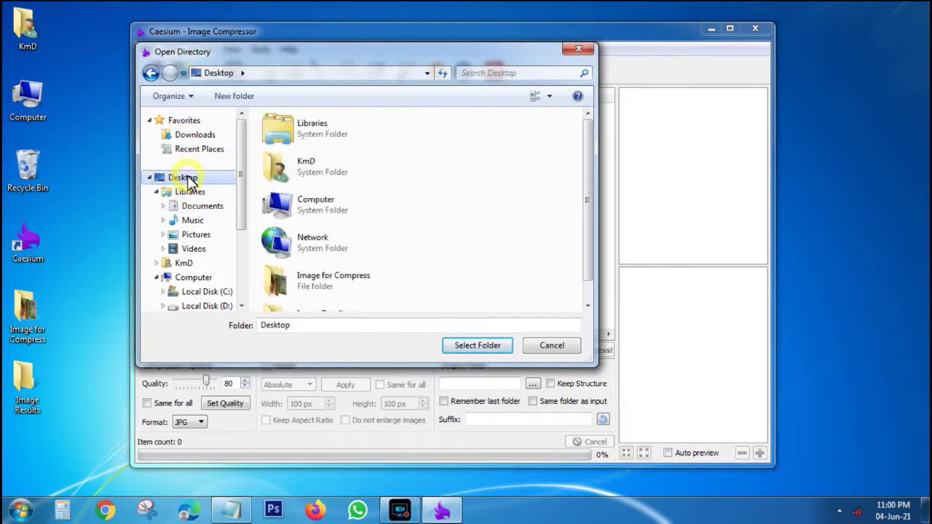
click(309, 277)
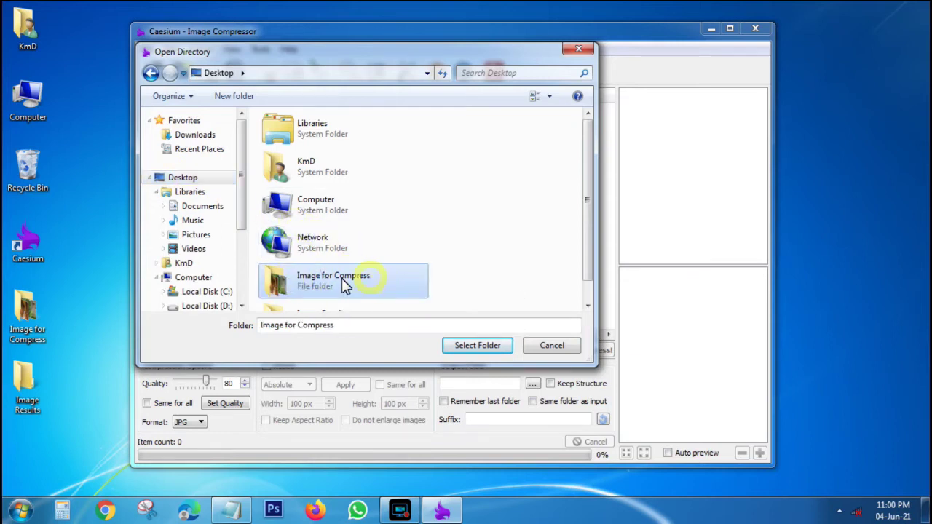
click(472, 347)
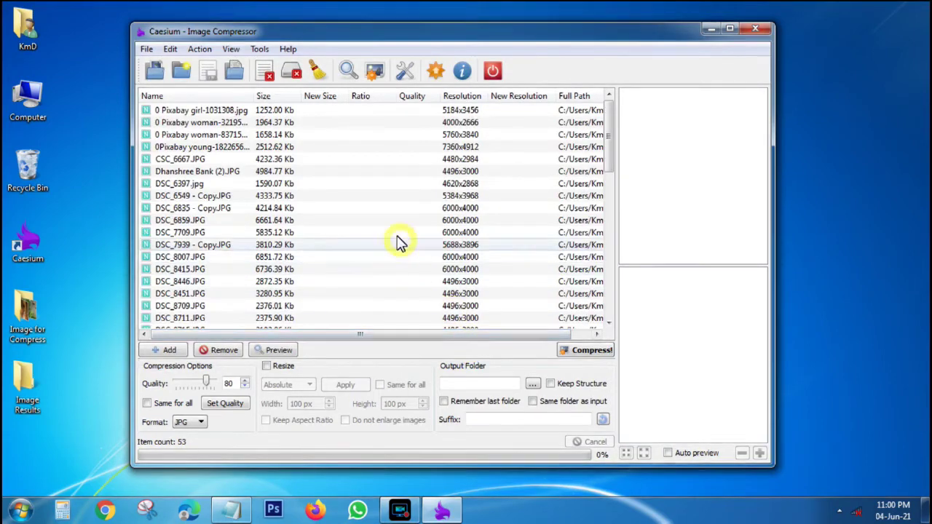
Set quality to 20 with Same for all ticked and apply it to all 53 photos
drag(609, 111, 612, 248)
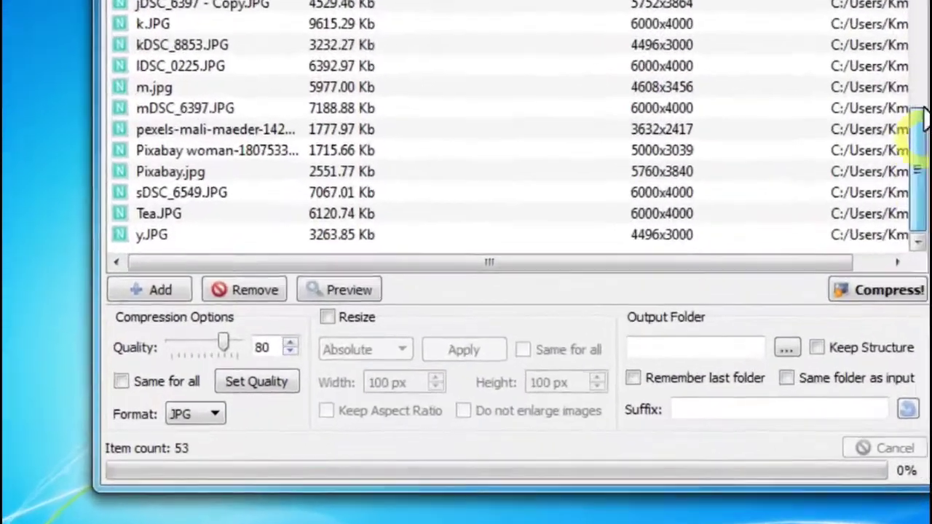
scroll(923, 116, up, 5)
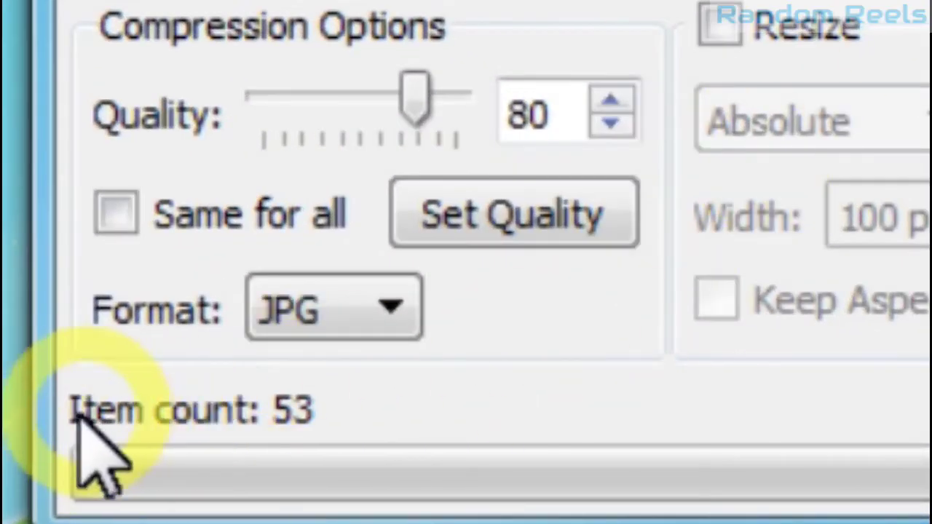
click(292, 406)
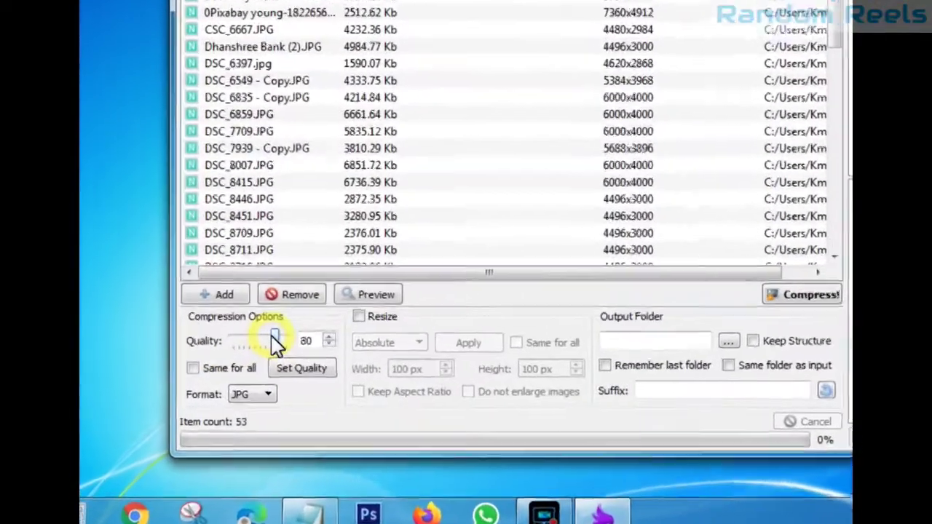
drag(268, 345, 257, 345)
drag(292, 299, 270, 303)
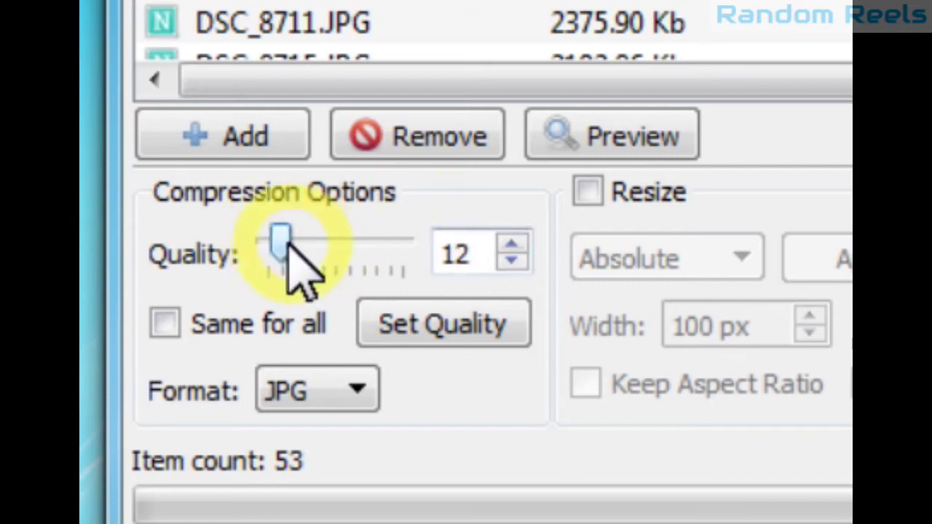
click(513, 246)
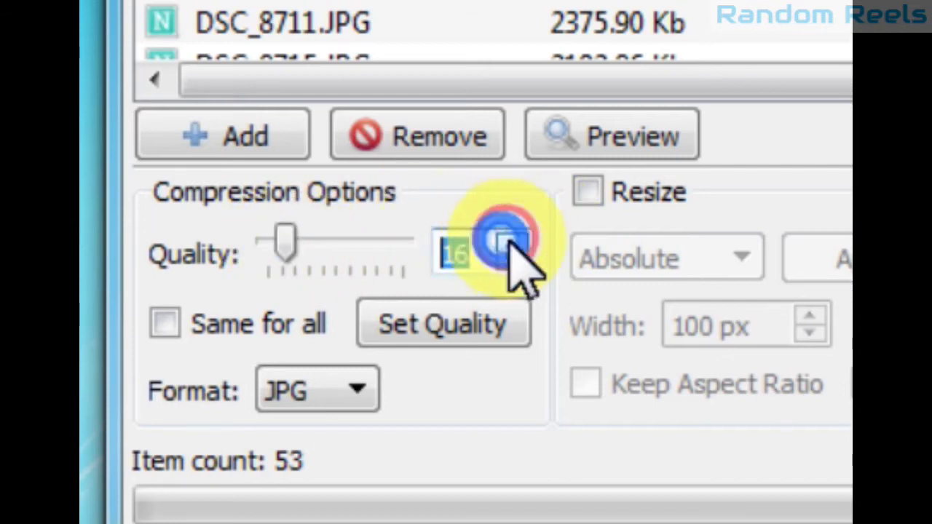
click(513, 246)
click(513, 246)
click(513, 246)
click(512, 246)
click(336, 239)
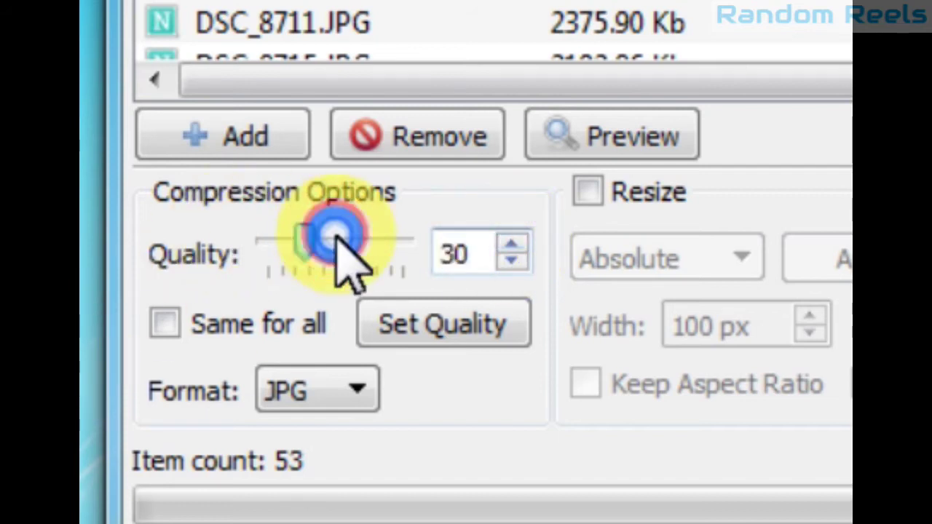
click(283, 239)
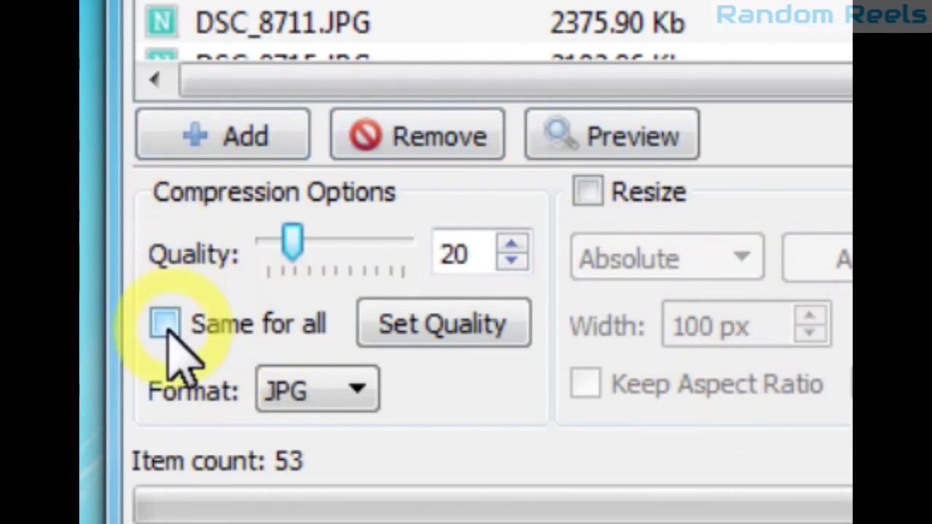
click(168, 327)
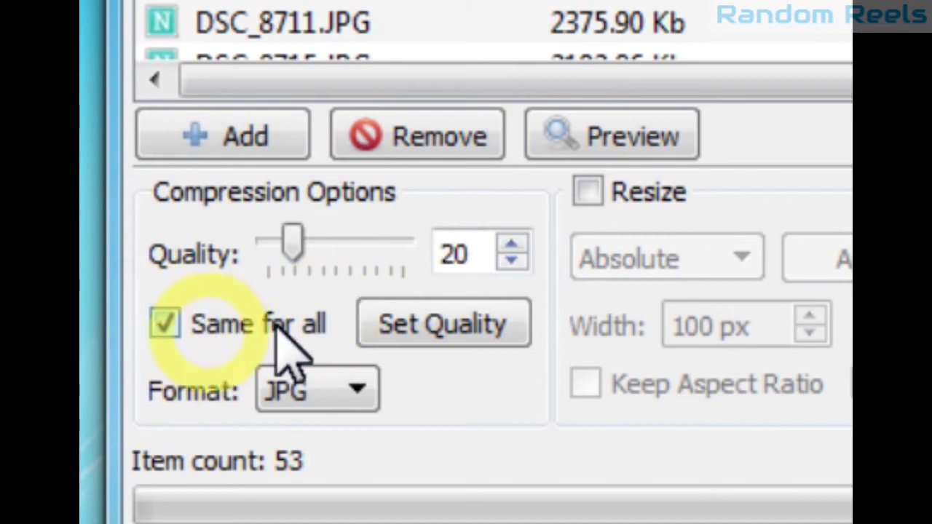
click(435, 330)
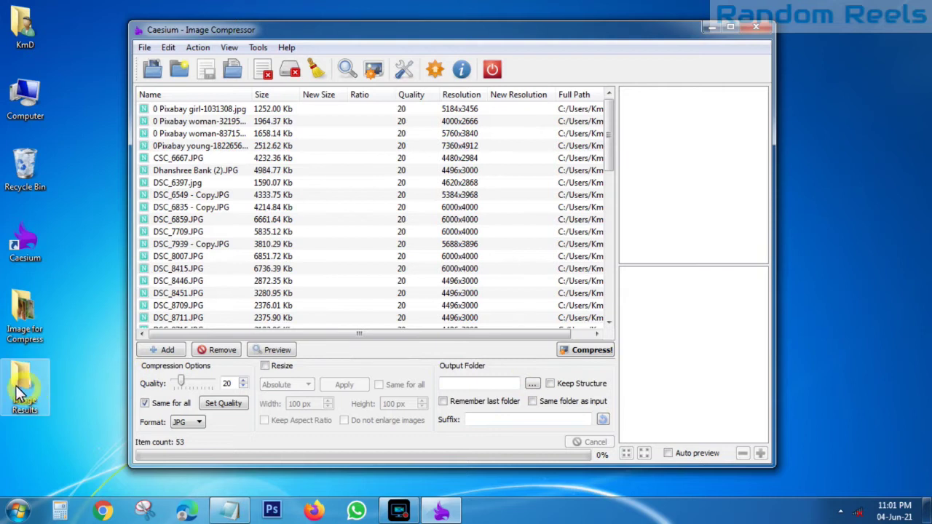
Set the output folder to Image Results on the Desktop
click(45, 392)
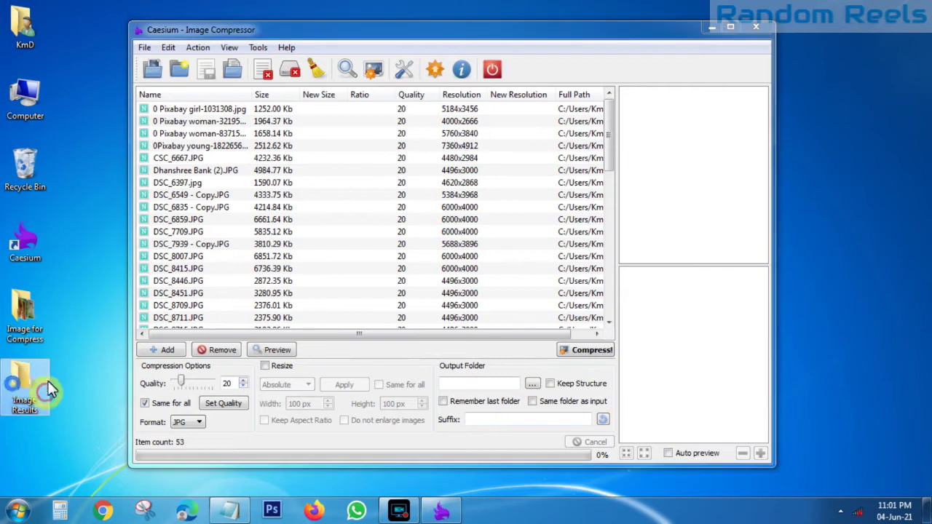
click(531, 383)
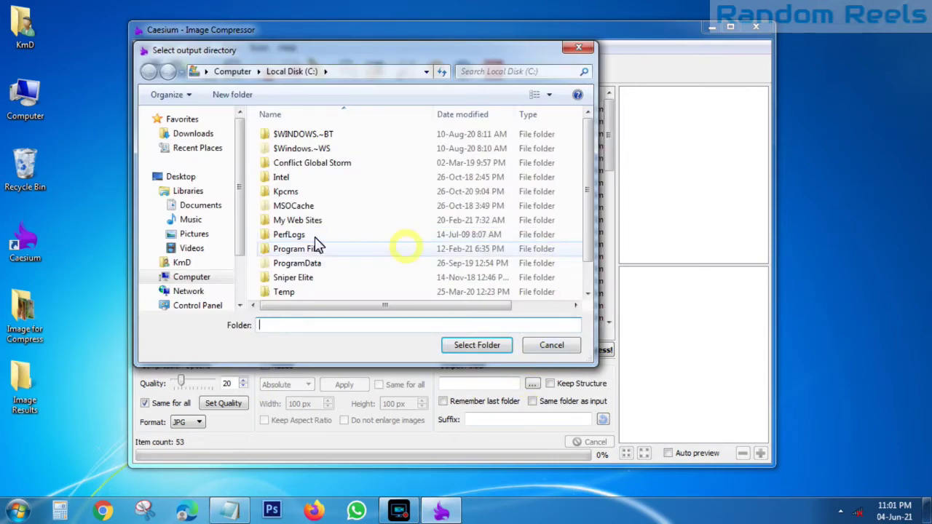
click(188, 176)
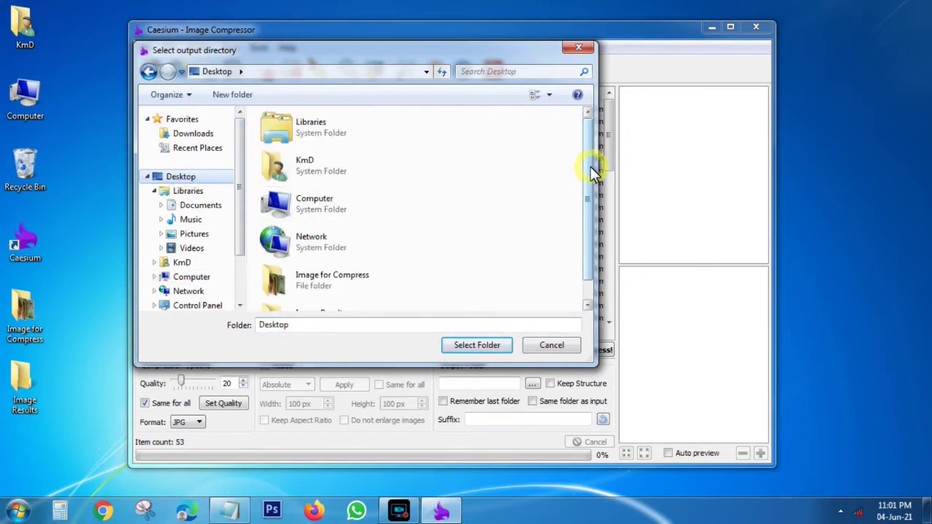
drag(589, 167, 588, 231)
click(351, 304)
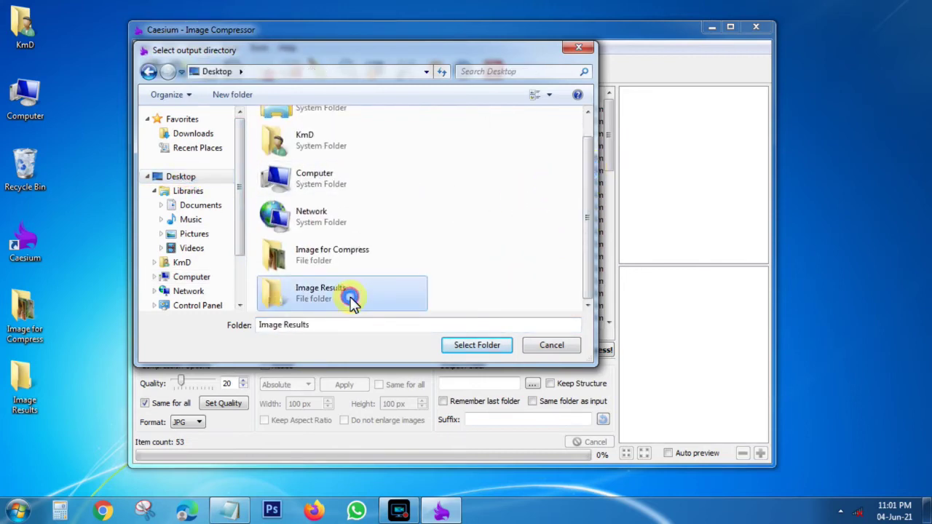
click(475, 346)
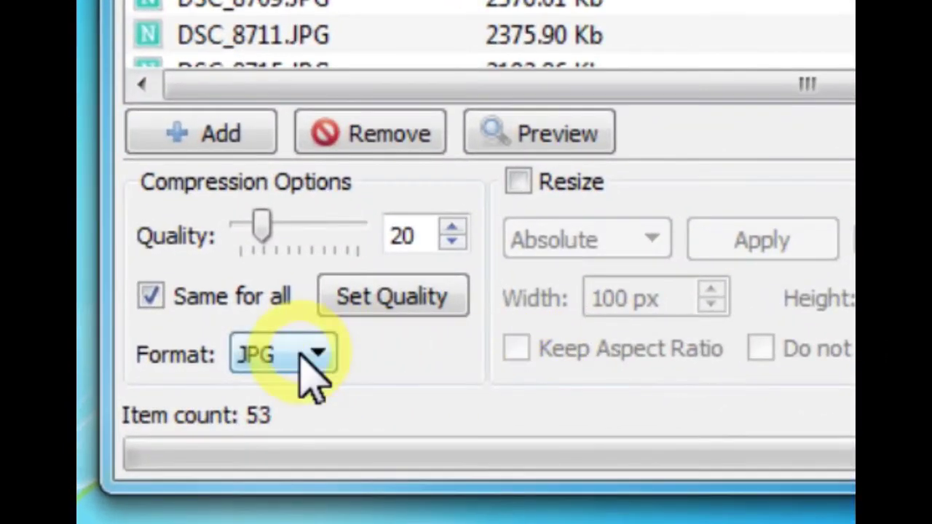
Try the BMP and Input output formats, then set the format back to JPG
click(301, 357)
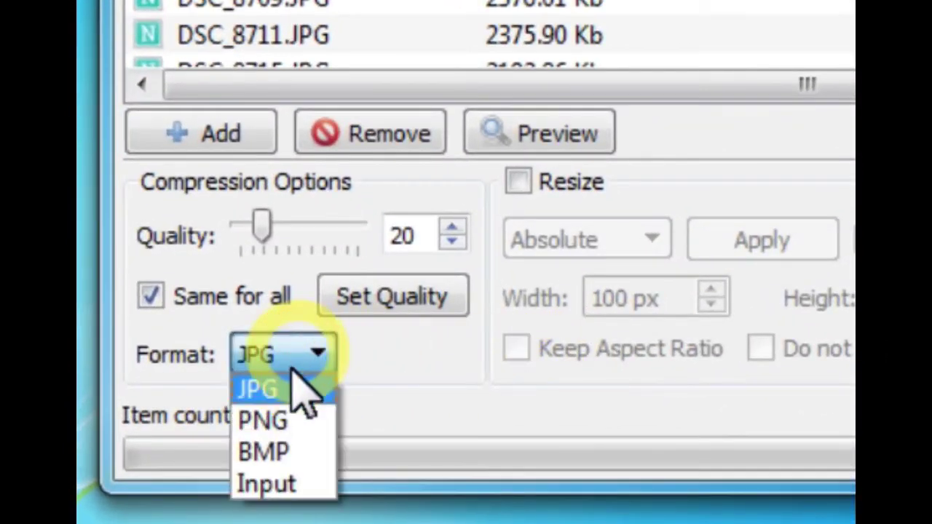
click(255, 455)
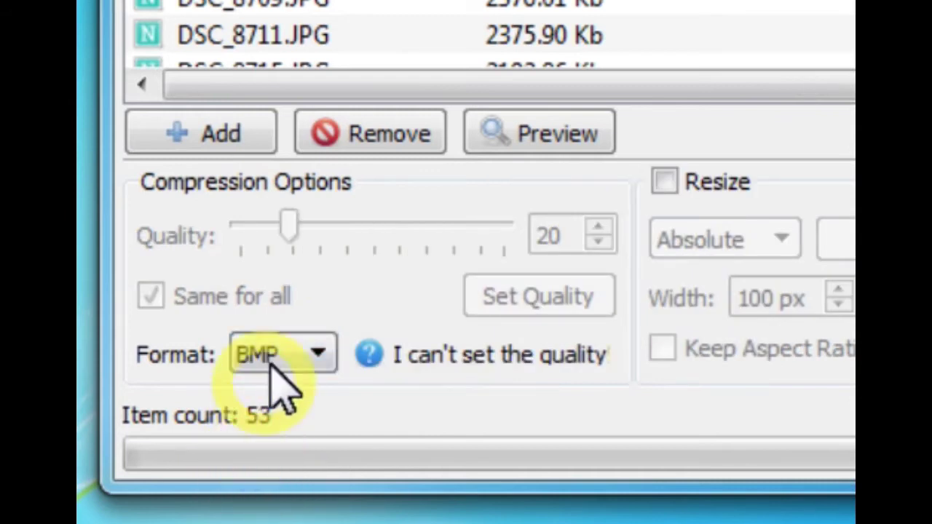
click(255, 351)
click(256, 485)
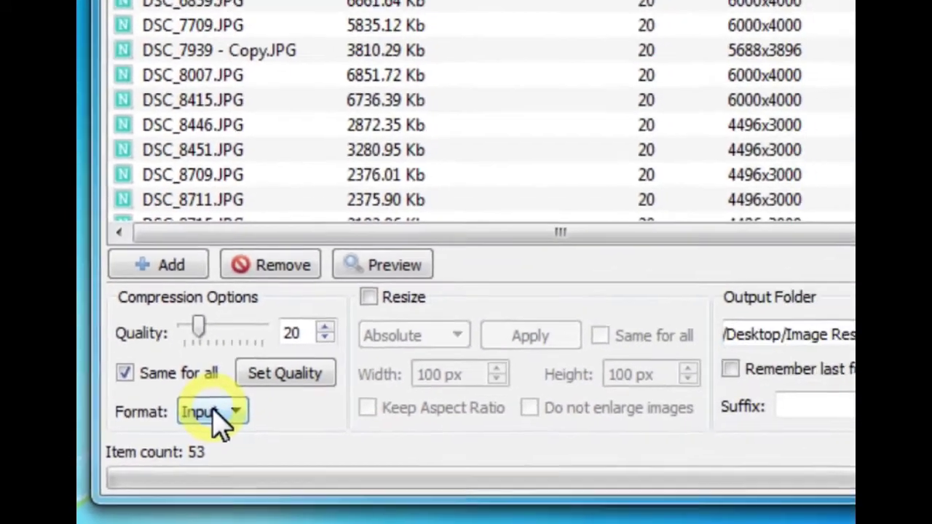
click(273, 355)
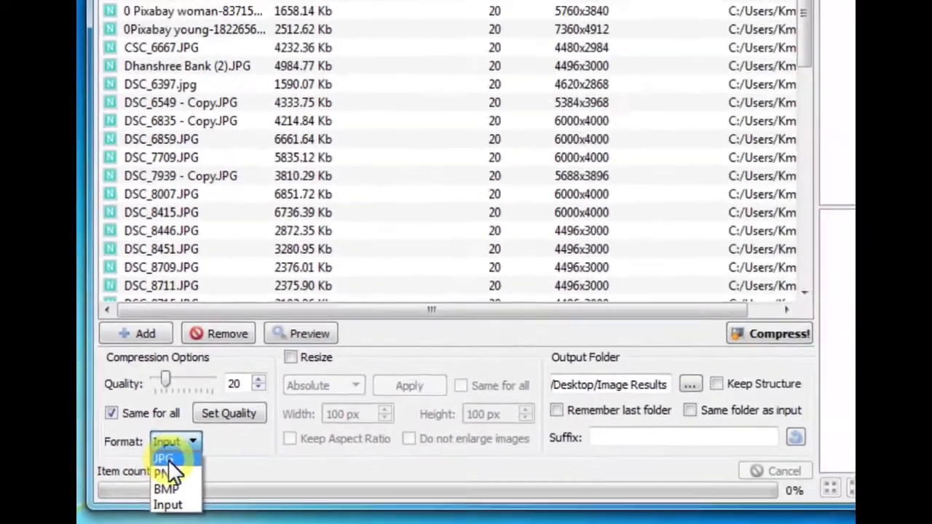
click(167, 460)
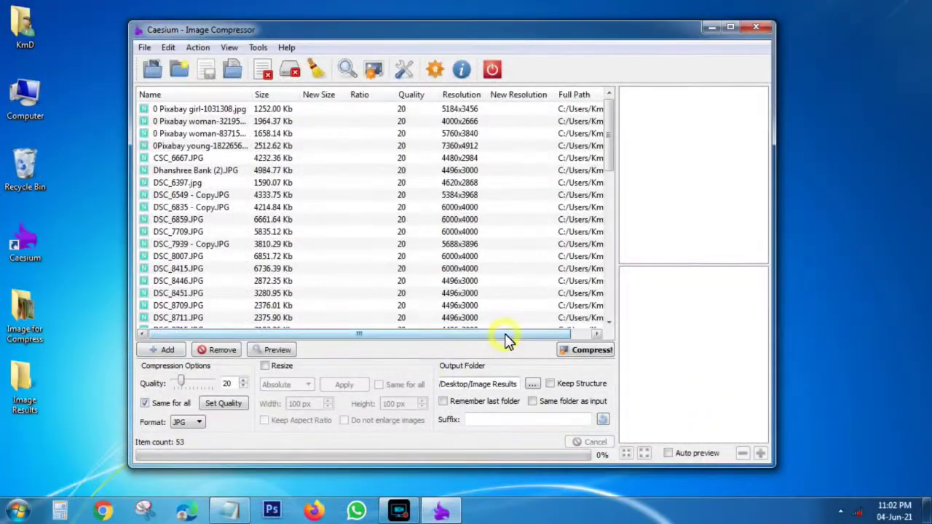
drag(505, 334, 547, 337)
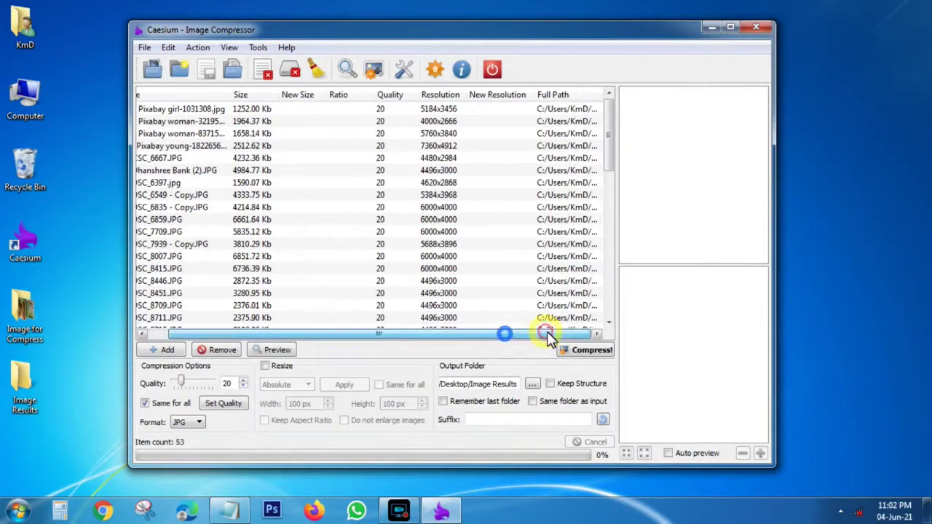
Compress all 53 photos, dismiss the 179.63 Mb savings summary, and return to the desktop
click(587, 351)
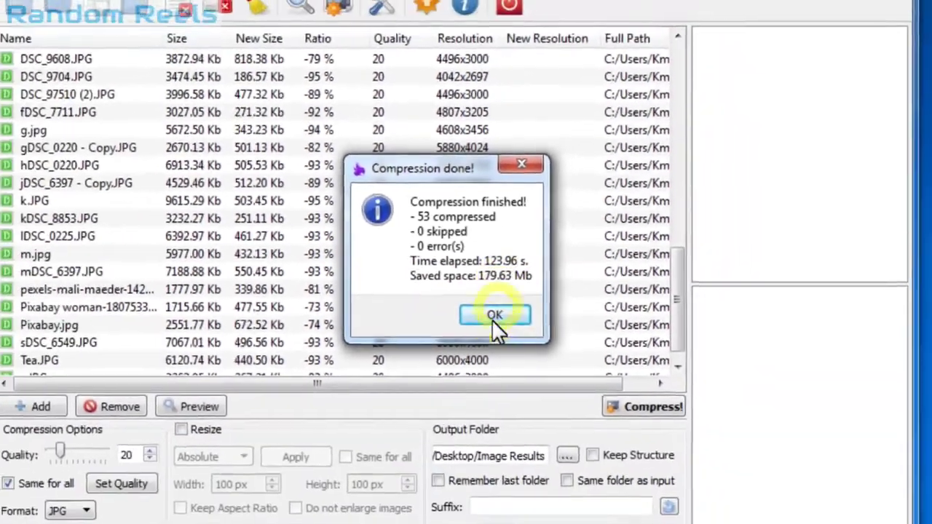
click(493, 317)
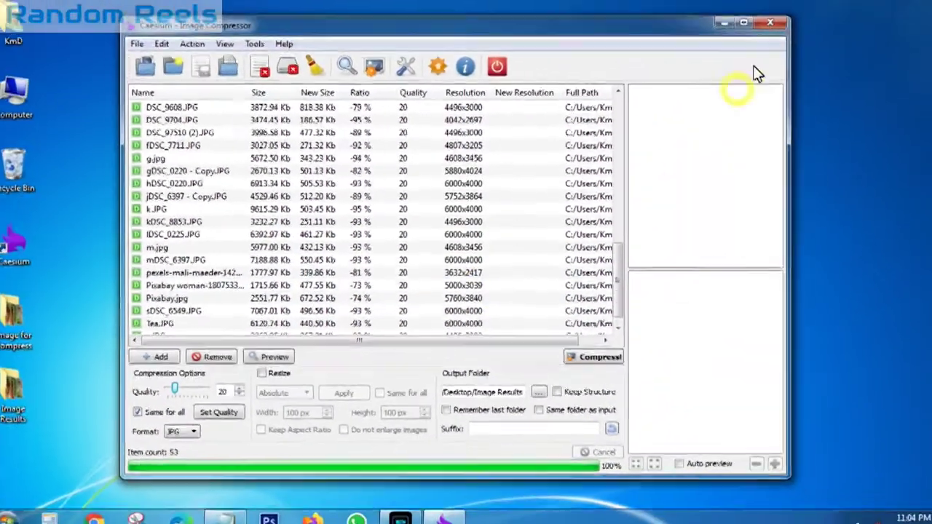
key(super+d)
click(17, 401)
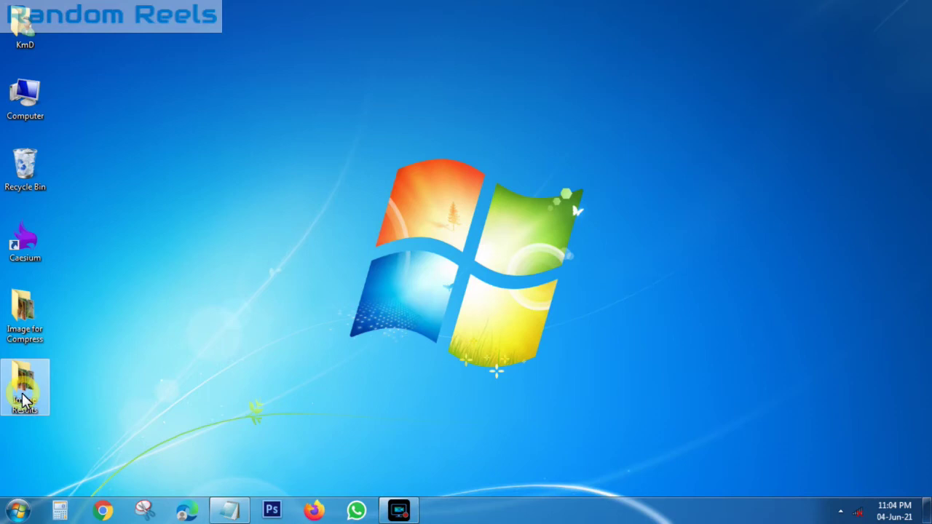
Select all 53 photos in Image Results to confirm the 21.3 MB total, then open the first one
double_click(24, 394)
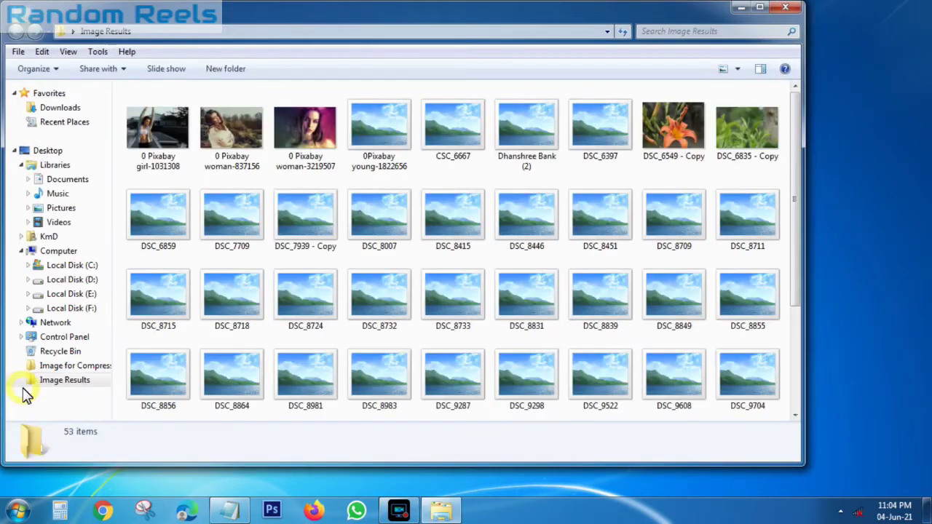
key(ctrl+a)
click(104, 443)
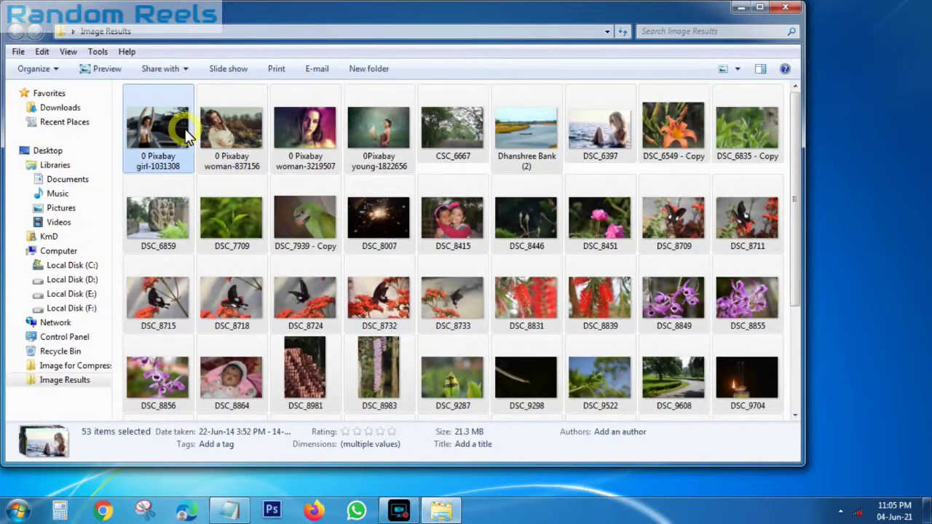
click(185, 129)
double_click(185, 129)
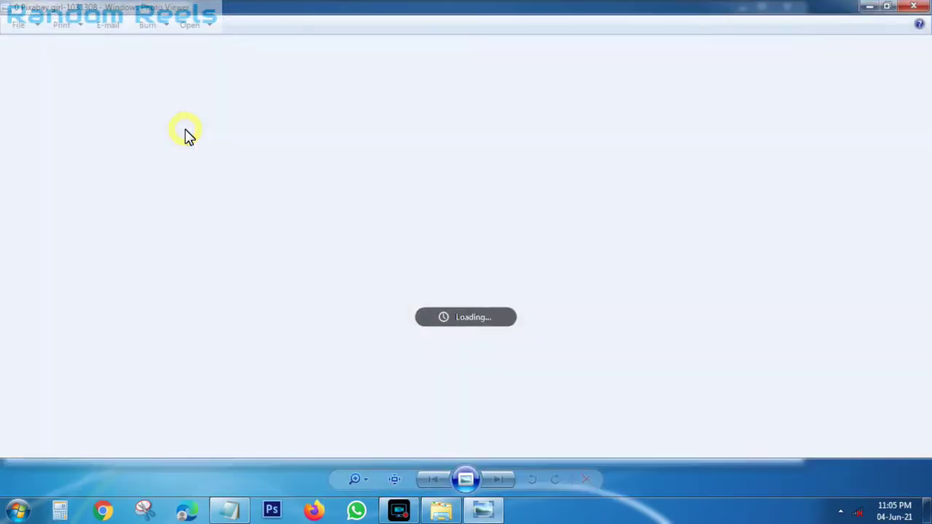
Zoom in and out on the first compressed photo, then advance to the next
scroll(471, 163, up, 5)
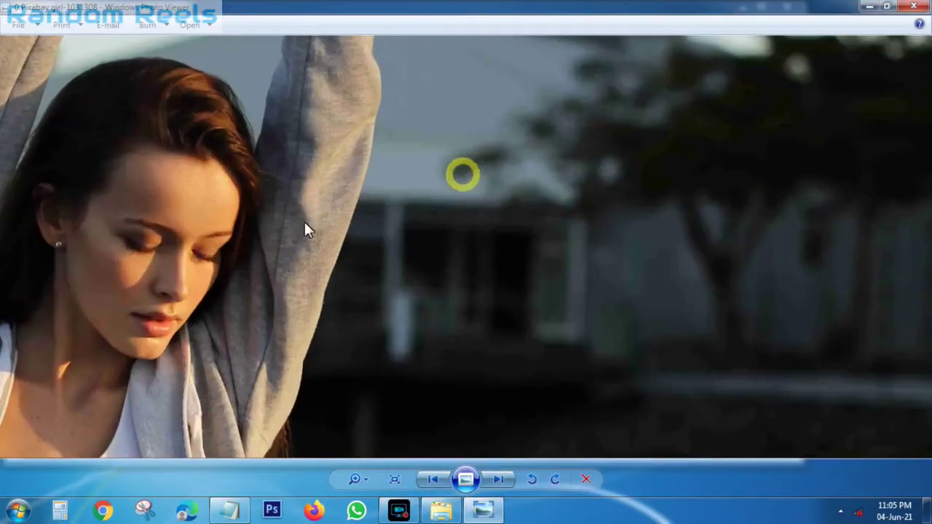
scroll(461, 183, down, 5)
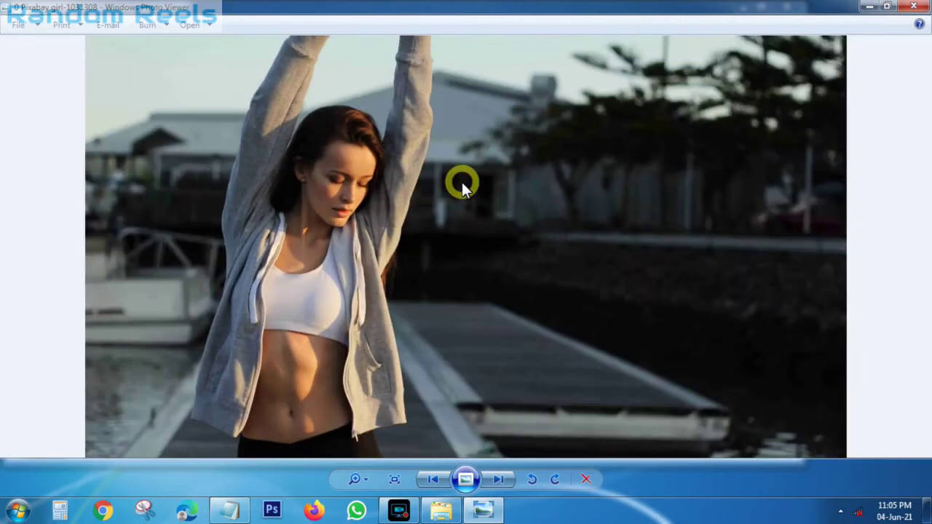
click(495, 480)
Zoom into the next photo and pan toward the woman's face to inspect quality
scroll(382, 202, up, 3)
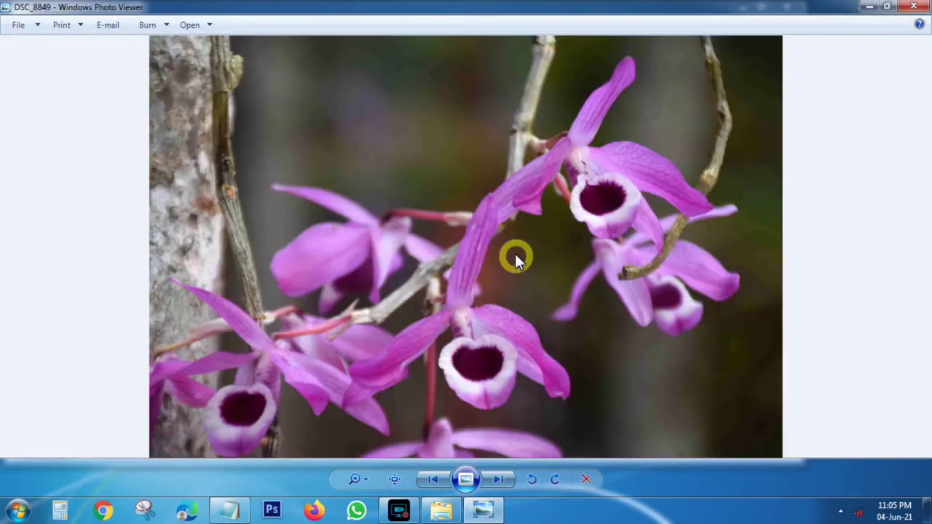
scroll(514, 251, up, 4)
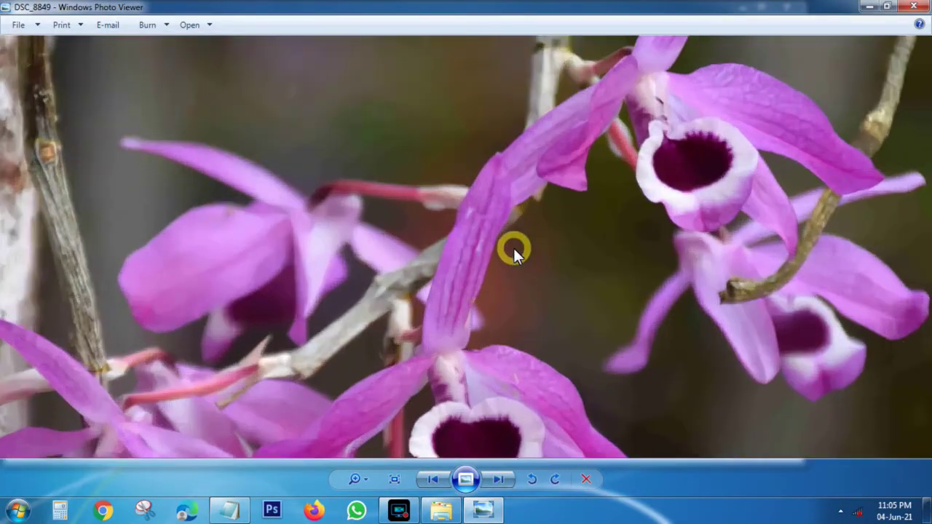
scroll(295, 350, up, 3)
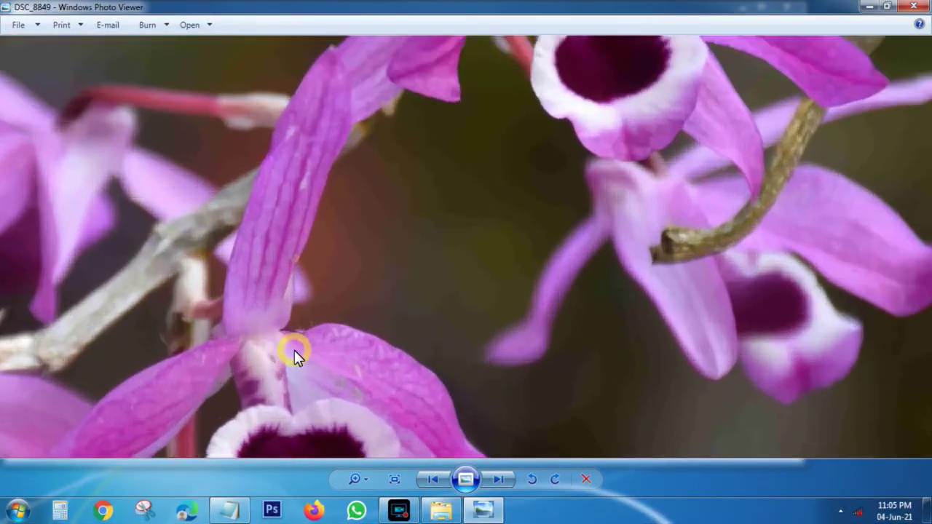
scroll(338, 146, down, 4)
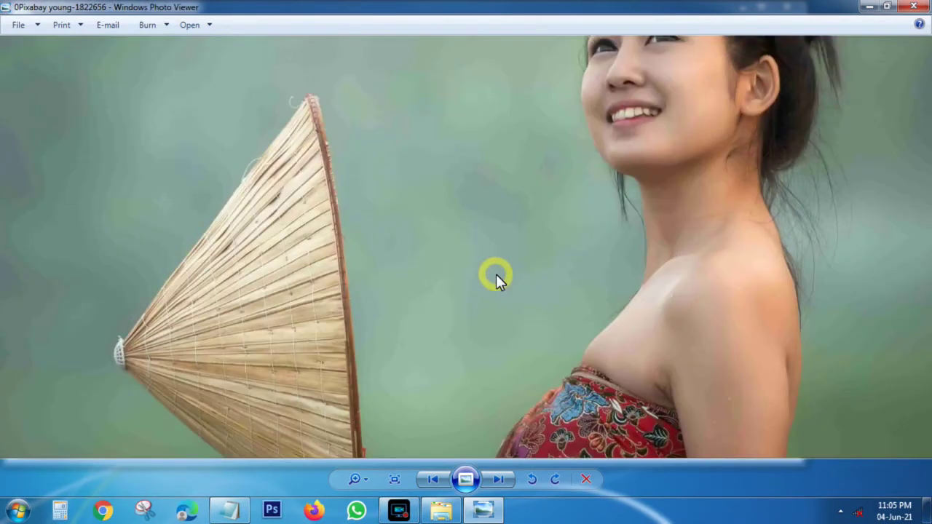
scroll(496, 274, up, 1)
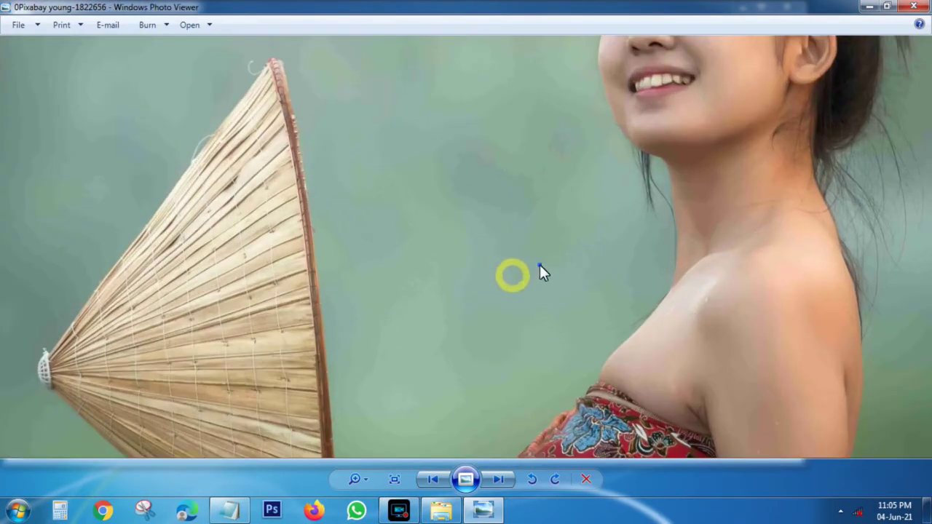
drag(539, 265, 329, 425)
scroll(464, 196, up, 1)
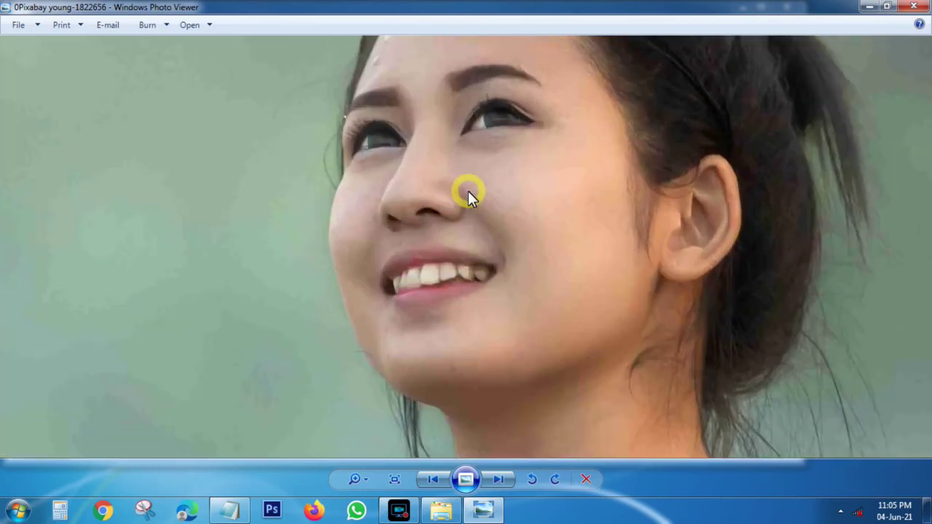